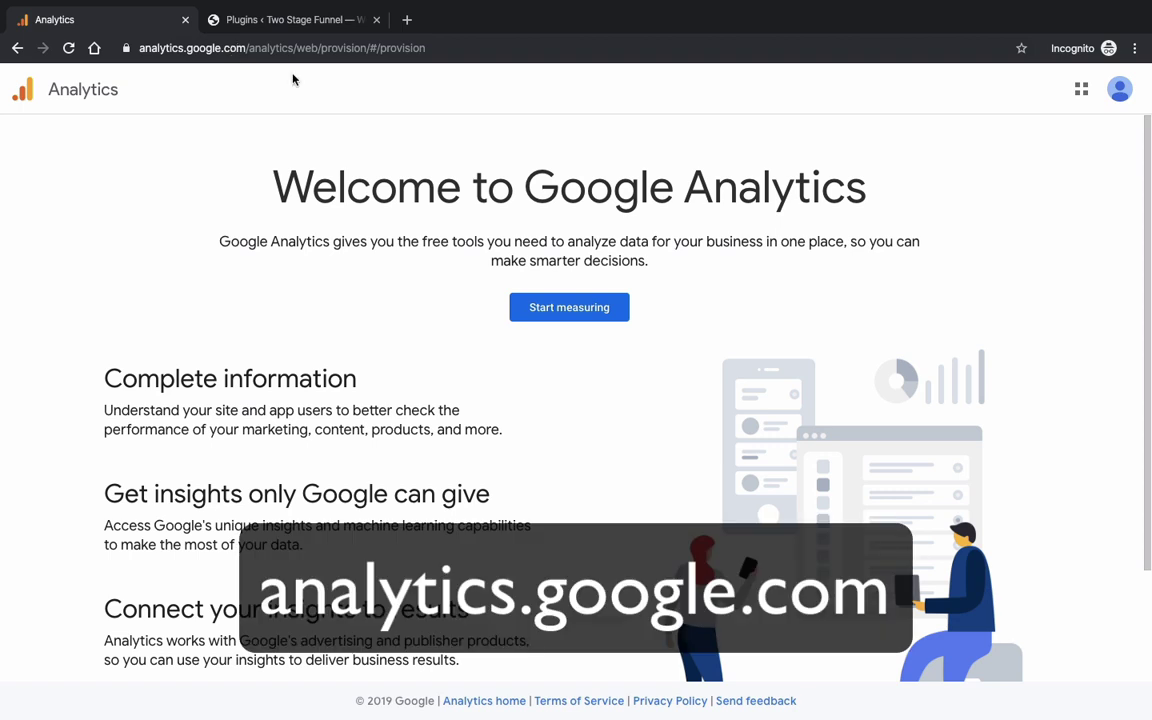
Create a new account with the user's name, keeping all data-sharing options ticked.
{"action": "left_click", "coordinate": [557, 317]}
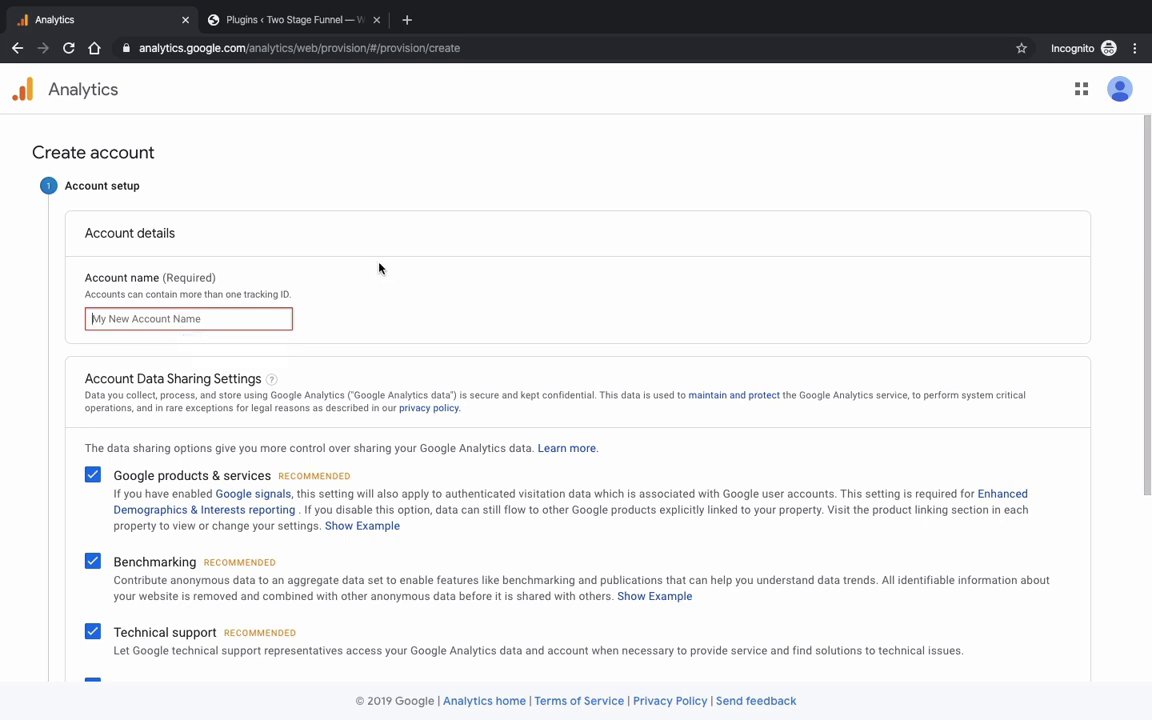
{"action": "type", "text": "Pratha"}
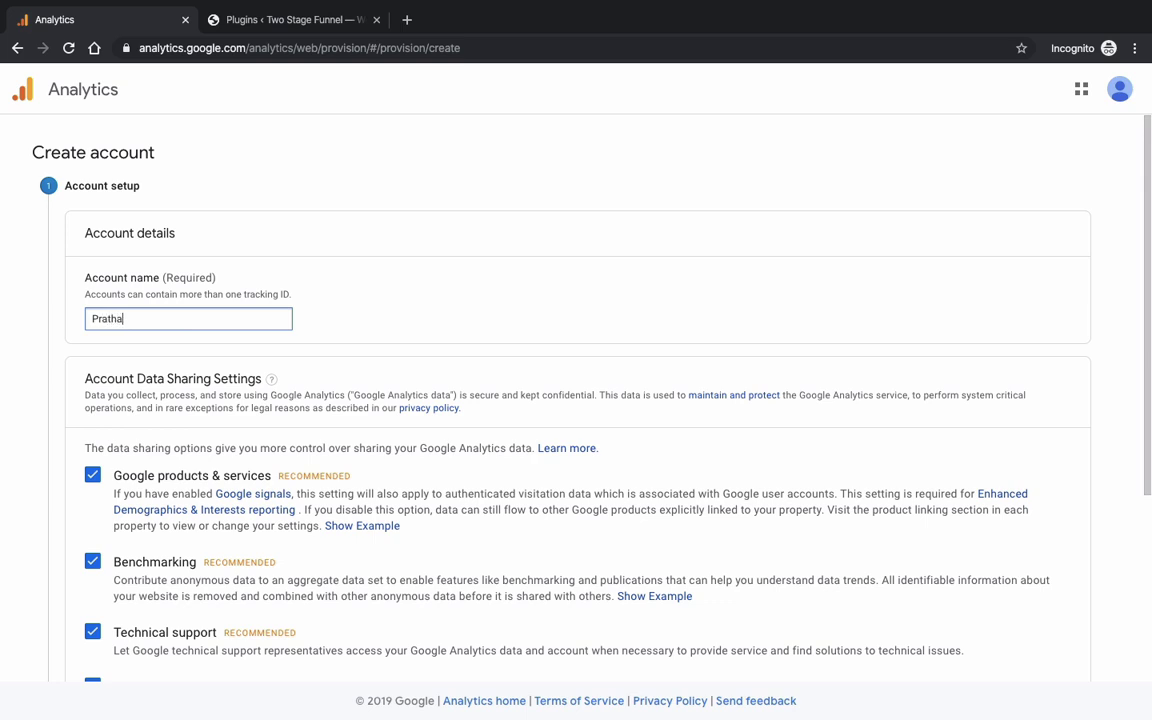
{"action": "type", "text": "mesh"}
{"action": "scroll", "coordinate": [540, 411], "scroll_direction": "down", "scroll_amount": 3}
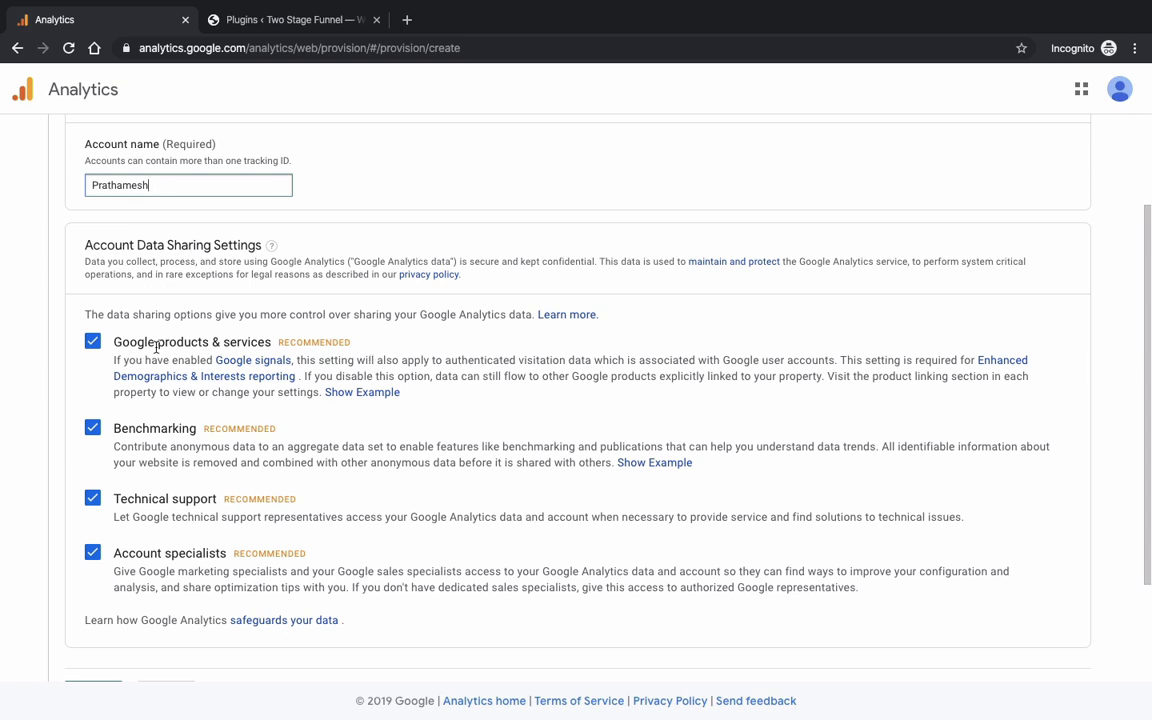
{"action": "scroll", "coordinate": [281, 547], "scroll_direction": "down", "scroll_amount": 1}
{"action": "scroll", "coordinate": [281, 547], "scroll_direction": "down", "scroll_amount": 2}
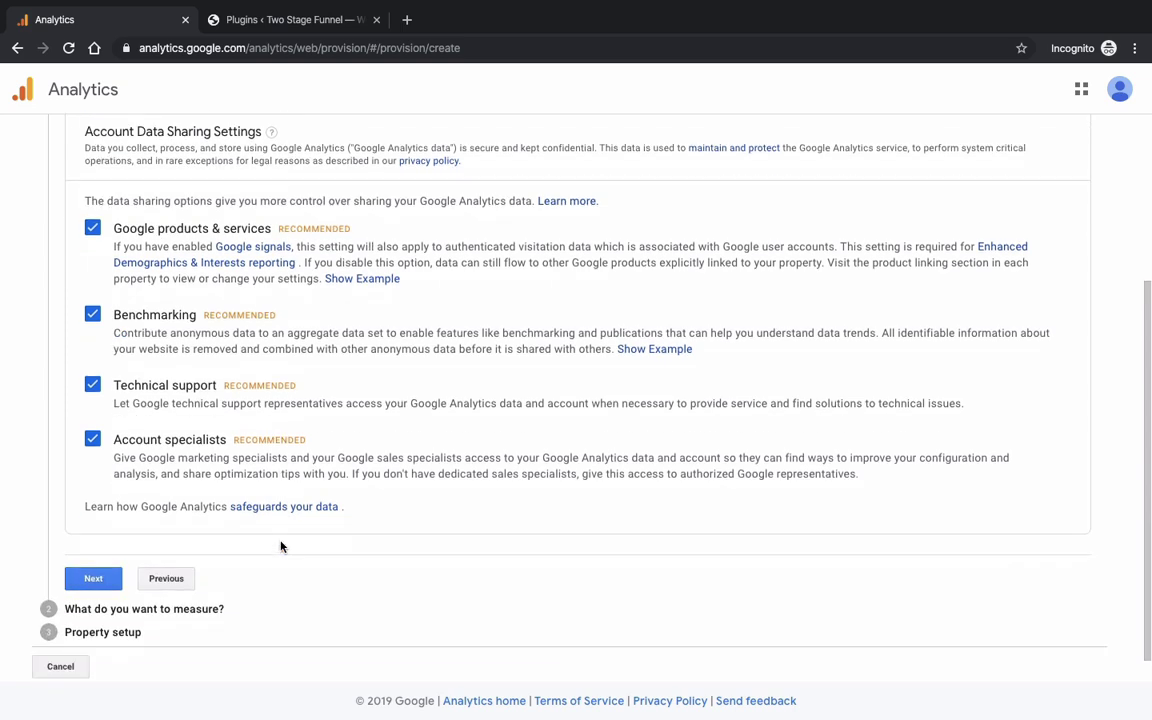
{"action": "scroll", "coordinate": [283, 545], "scroll_direction": "down", "scroll_amount": 1}
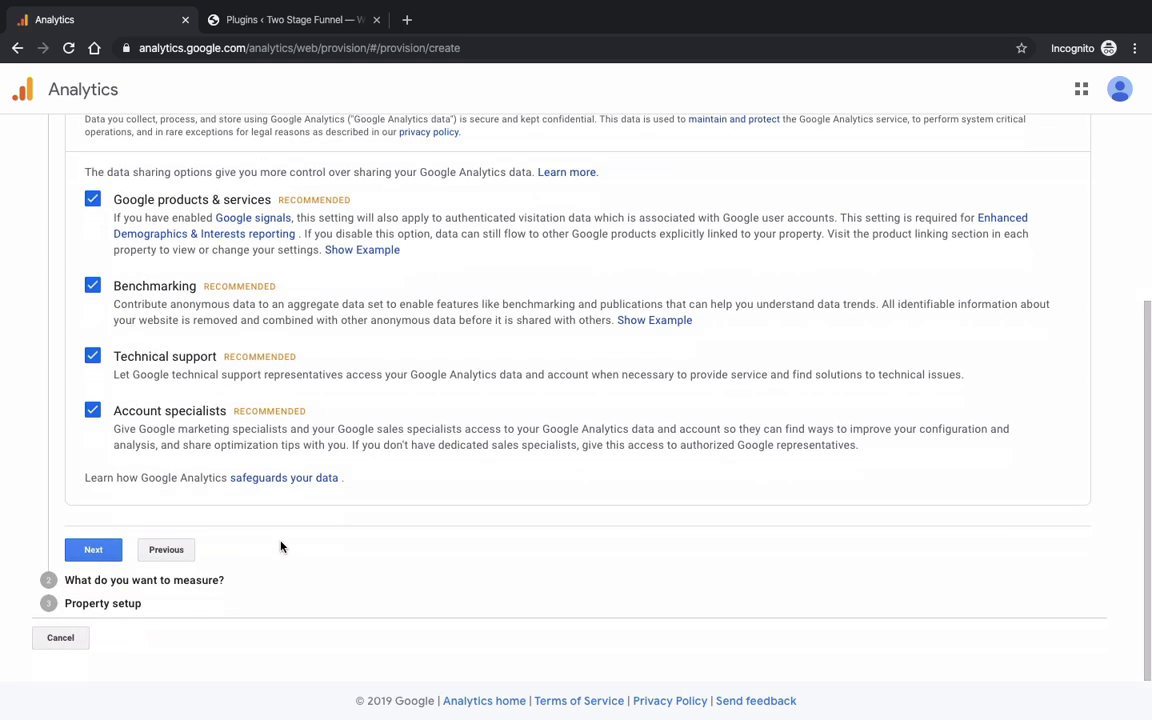
{"action": "left_click", "coordinate": [98, 552]}
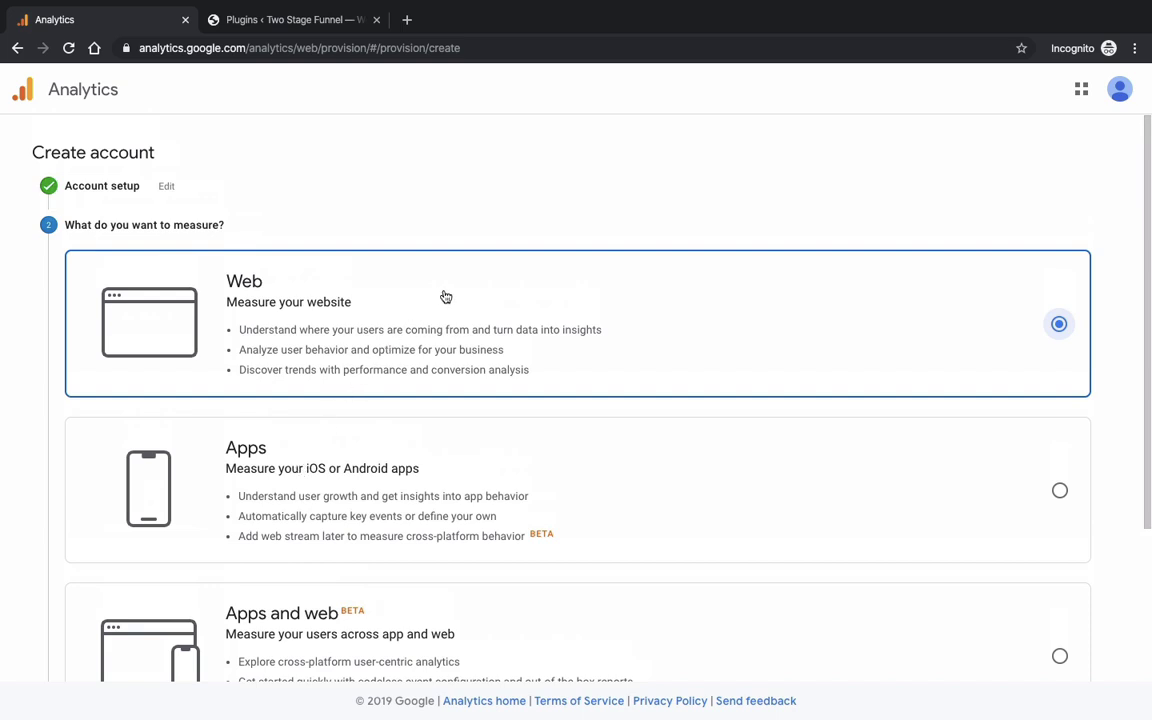
Keep Web as the platform to measure and proceed to property setup.
{"action": "scroll", "coordinate": [446, 297], "scroll_direction": "down", "scroll_amount": 1}
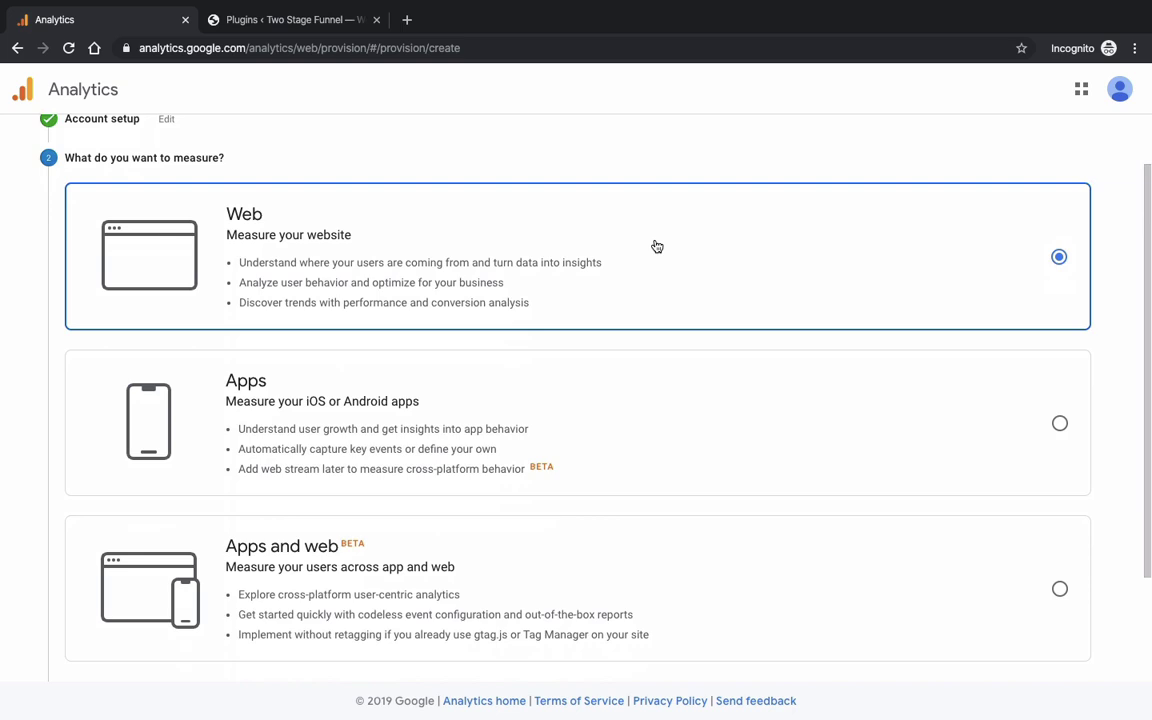
{"action": "scroll", "coordinate": [655, 246], "scroll_direction": "down", "scroll_amount": 1}
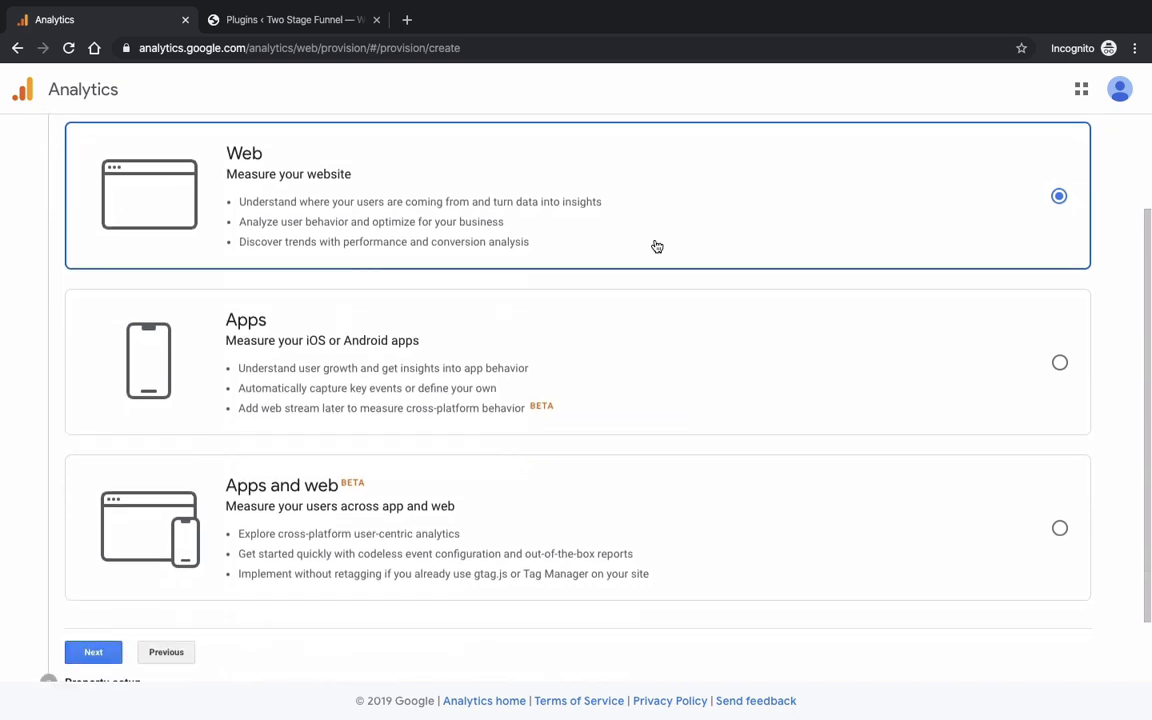
{"action": "scroll", "coordinate": [400, 450], "scroll_direction": "down", "scroll_amount": 2}
{"action": "left_click", "coordinate": [73, 576]}
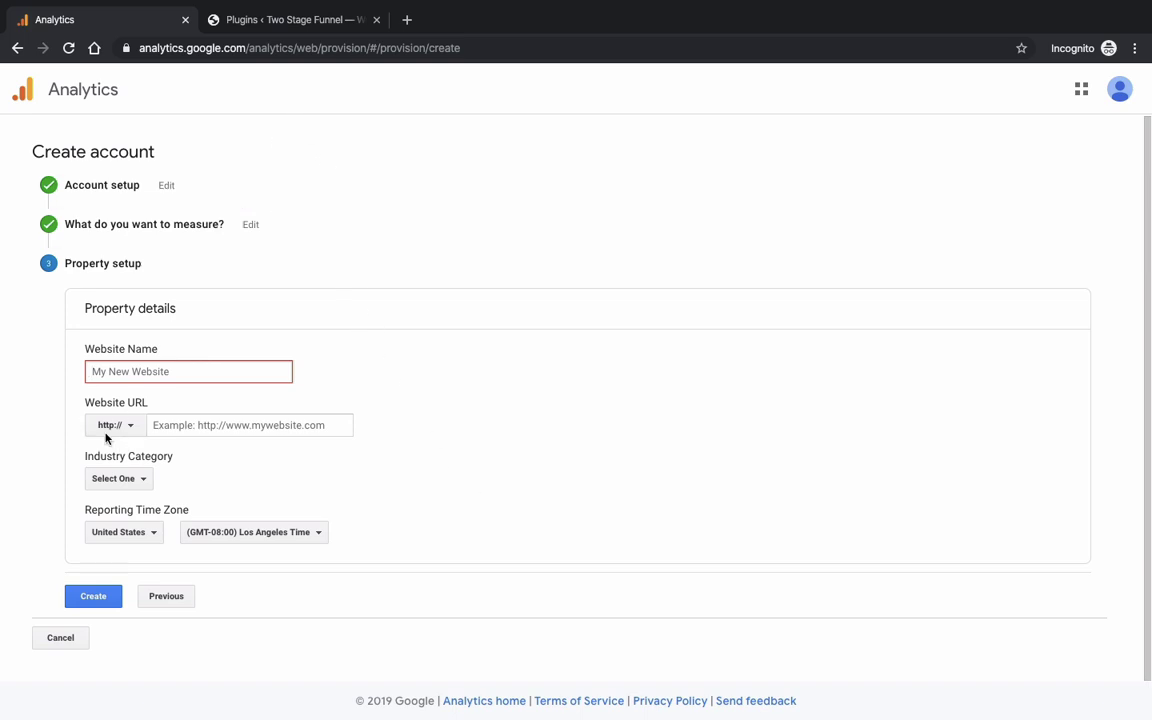
Enter 'Two stage funnel' as the website name and begin on the website URL.
{"action": "left_click", "coordinate": [296, 20]}
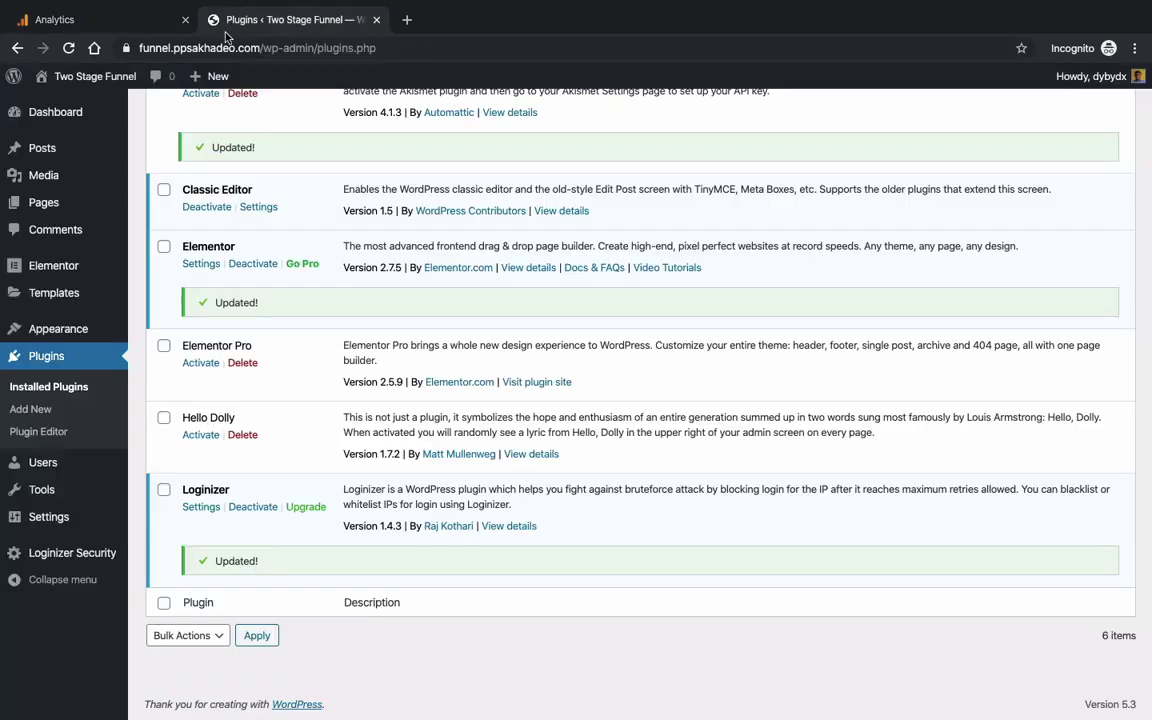
{"action": "left_click", "coordinate": [100, 18]}
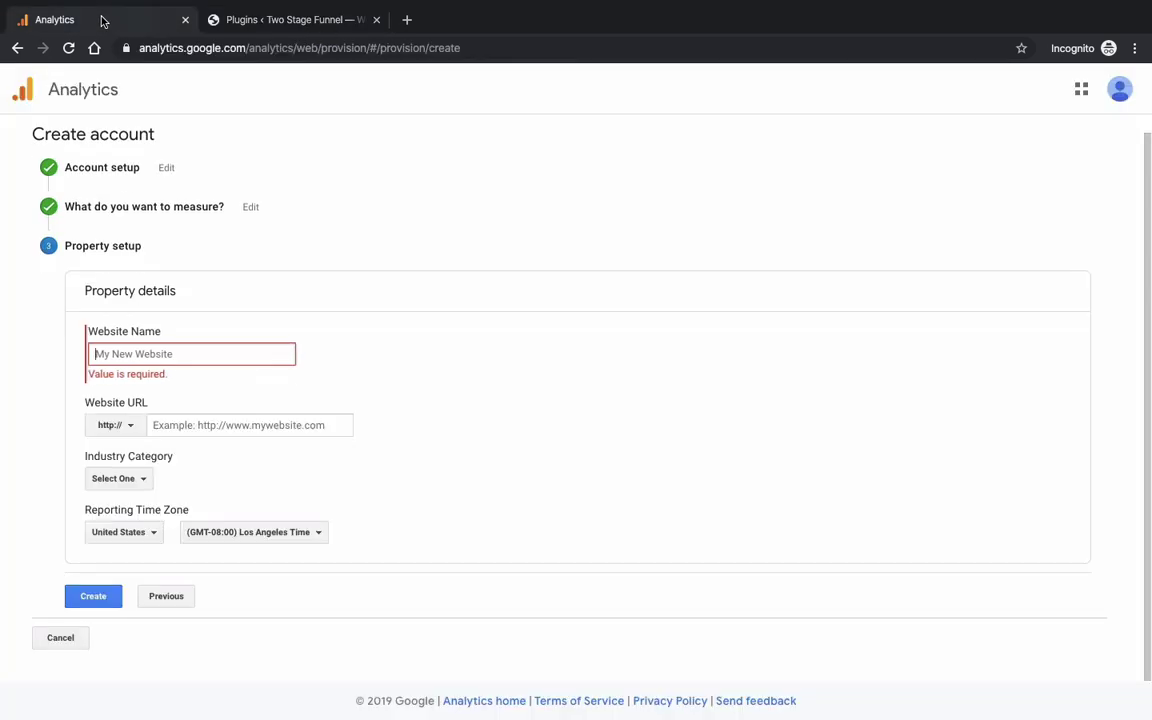
{"action": "left_click", "coordinate": [156, 354]}
{"action": "type", "text": "Two"}
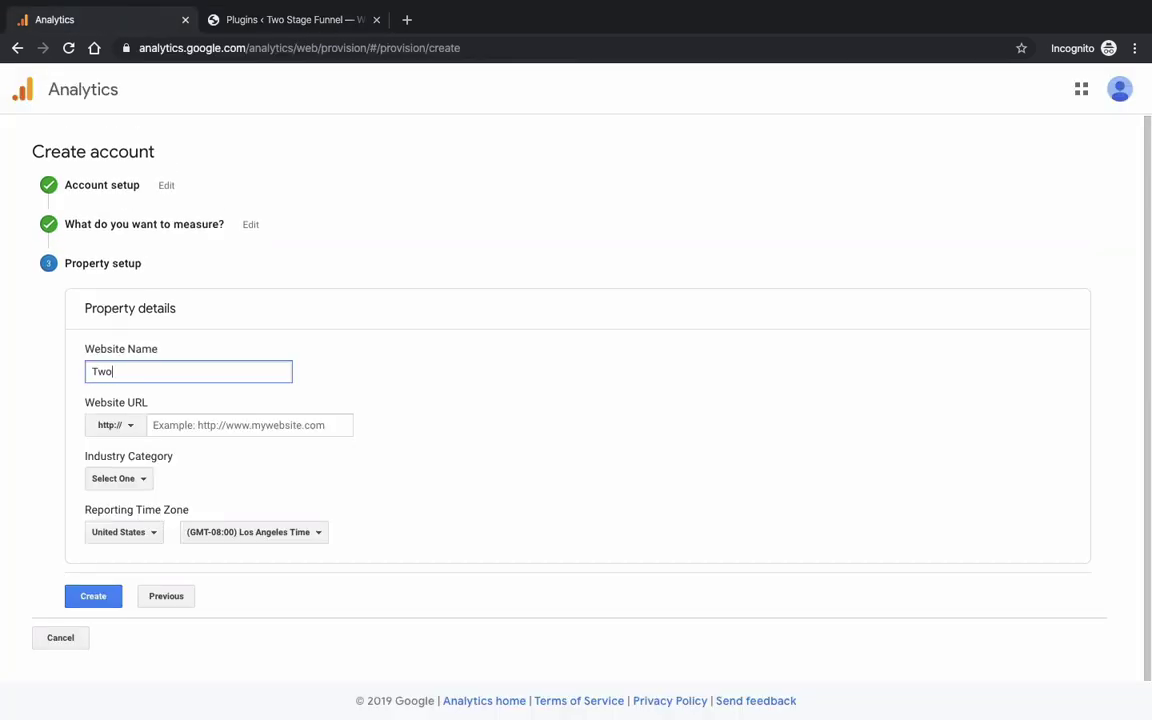
{"action": "type", "text": " stage fu"}
{"action": "type", "text": "nnel"}
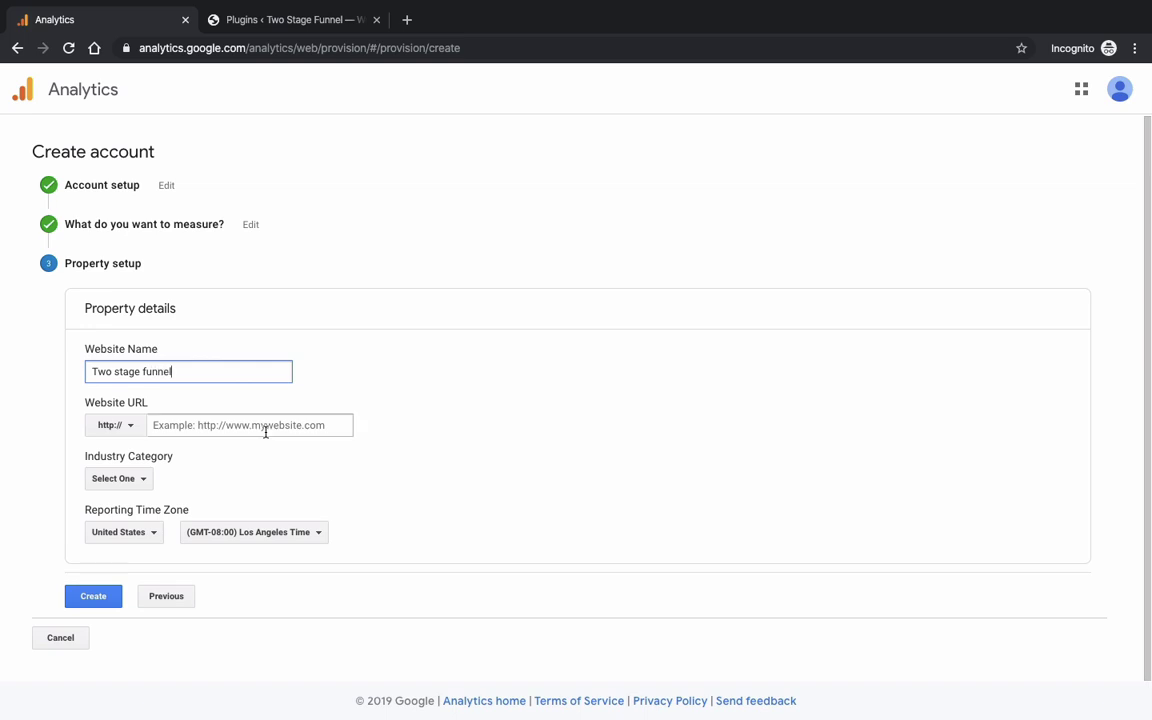
{"action": "left_click", "coordinate": [263, 430]}
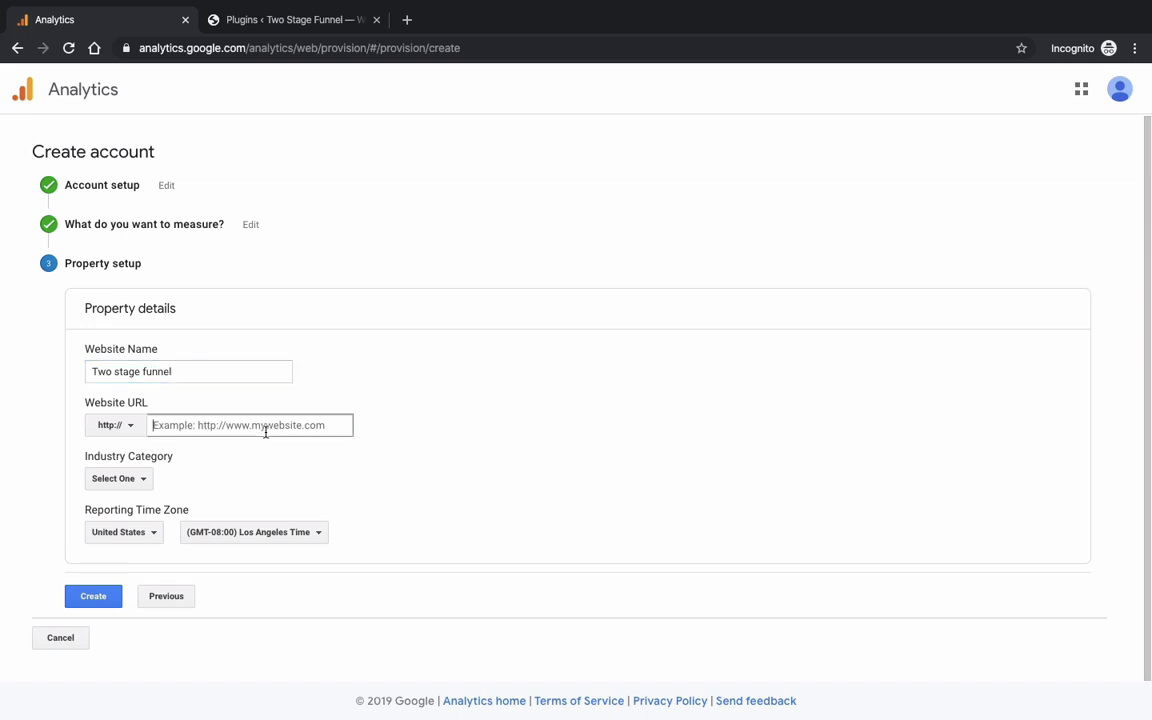
{"action": "left_click", "coordinate": [134, 427]}
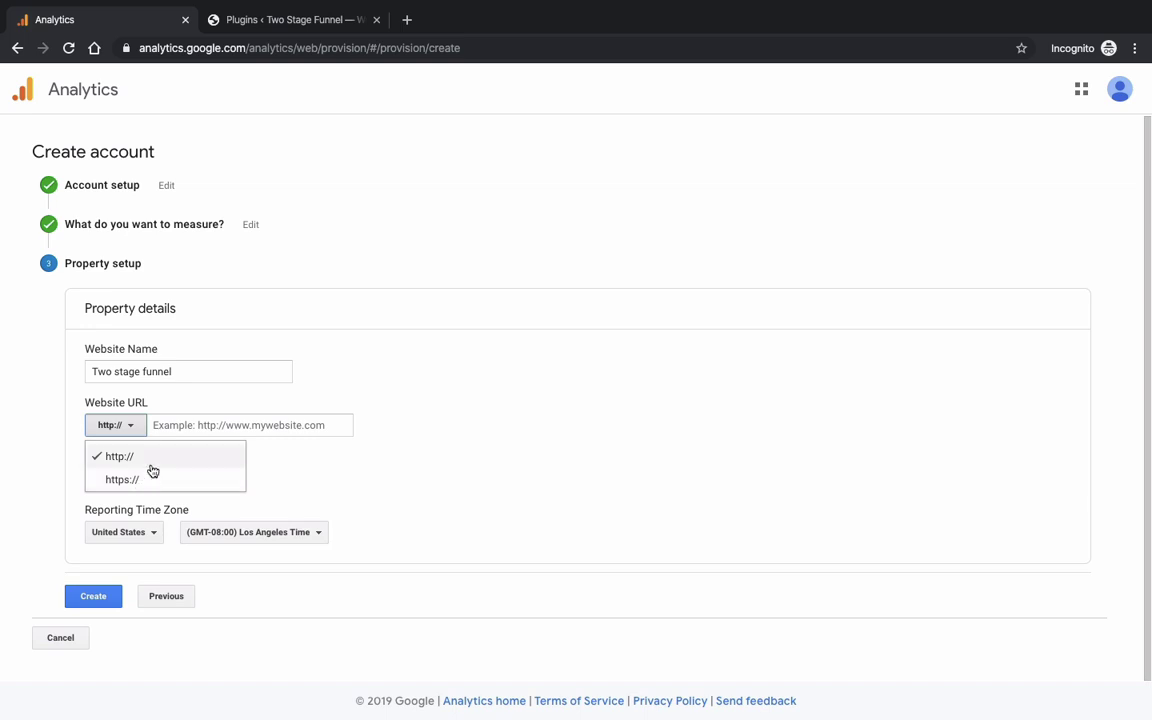
Confirm the WordPress site uses https and copy its domain funnel.ppsakhadeo.com.
{"action": "left_click", "coordinate": [252, 20]}
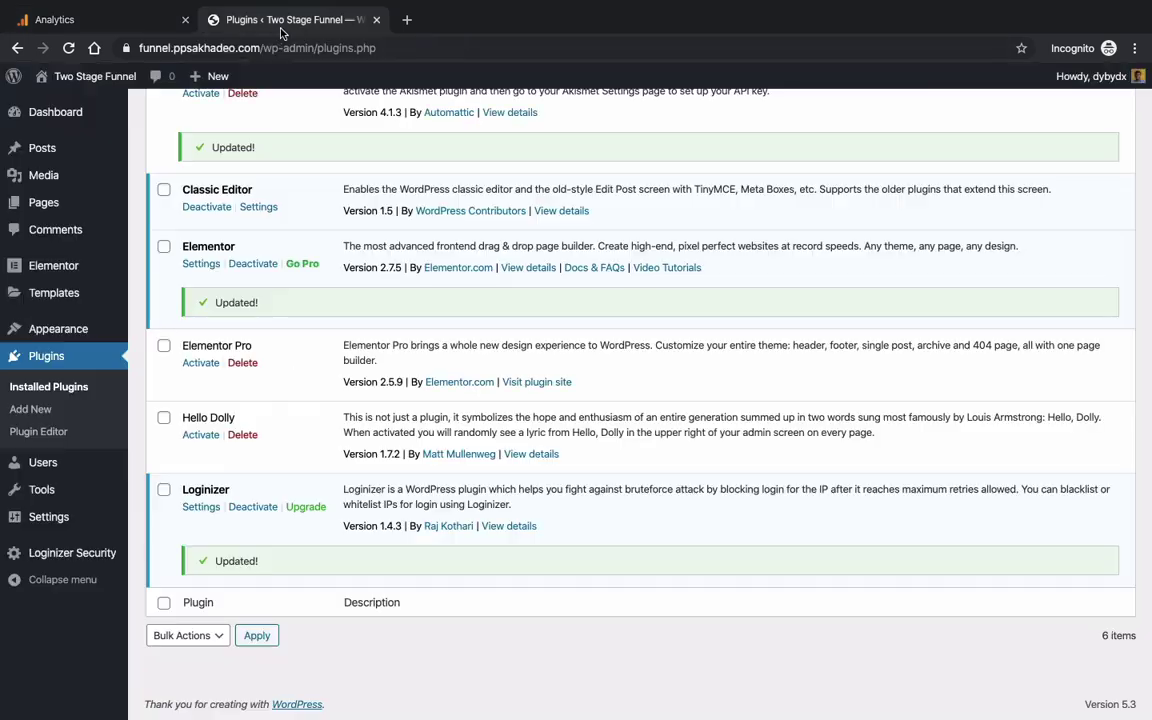
{"action": "left_click", "coordinate": [127, 50]}
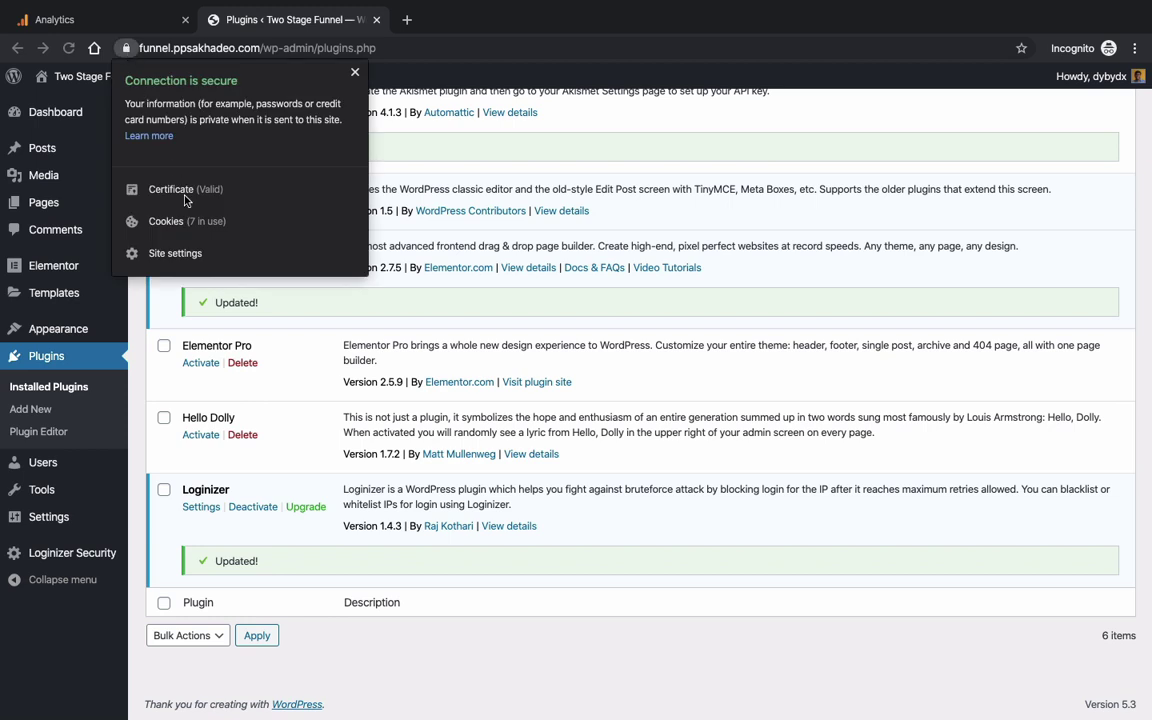
{"action": "left_click", "coordinate": [208, 47]}
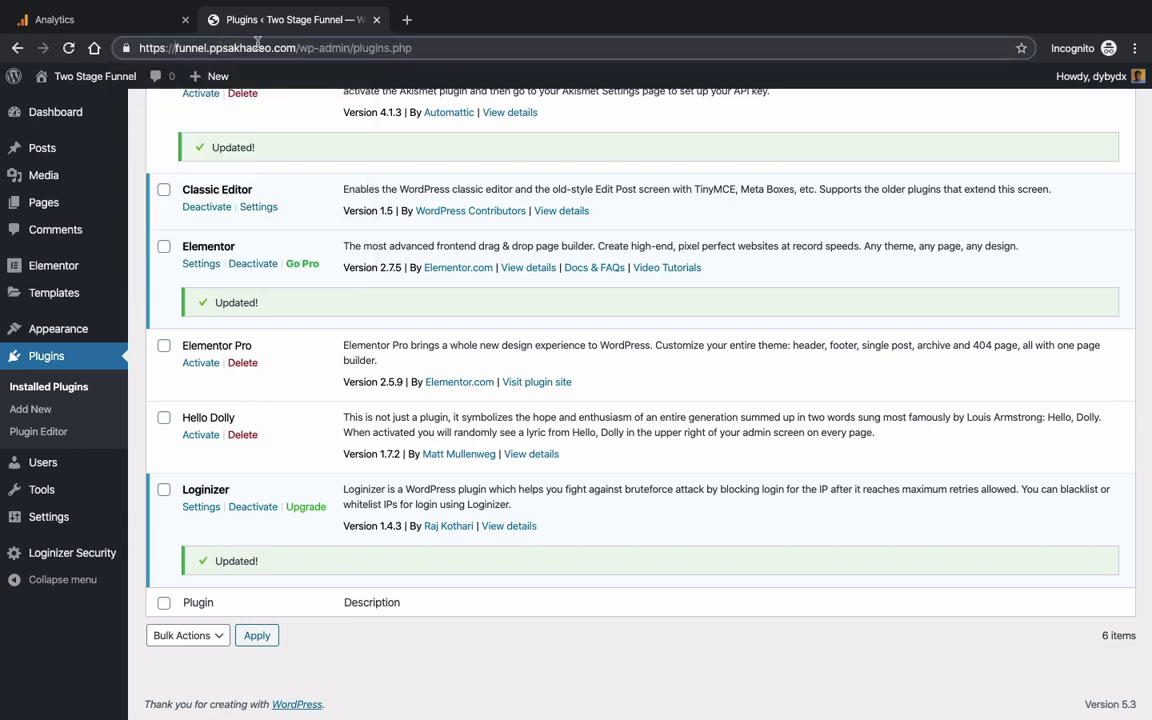
{"action": "left_click_drag", "start_coordinate": [296, 47], "coordinate": [175, 47]}
{"action": "key", "text": "ctrl+c"}
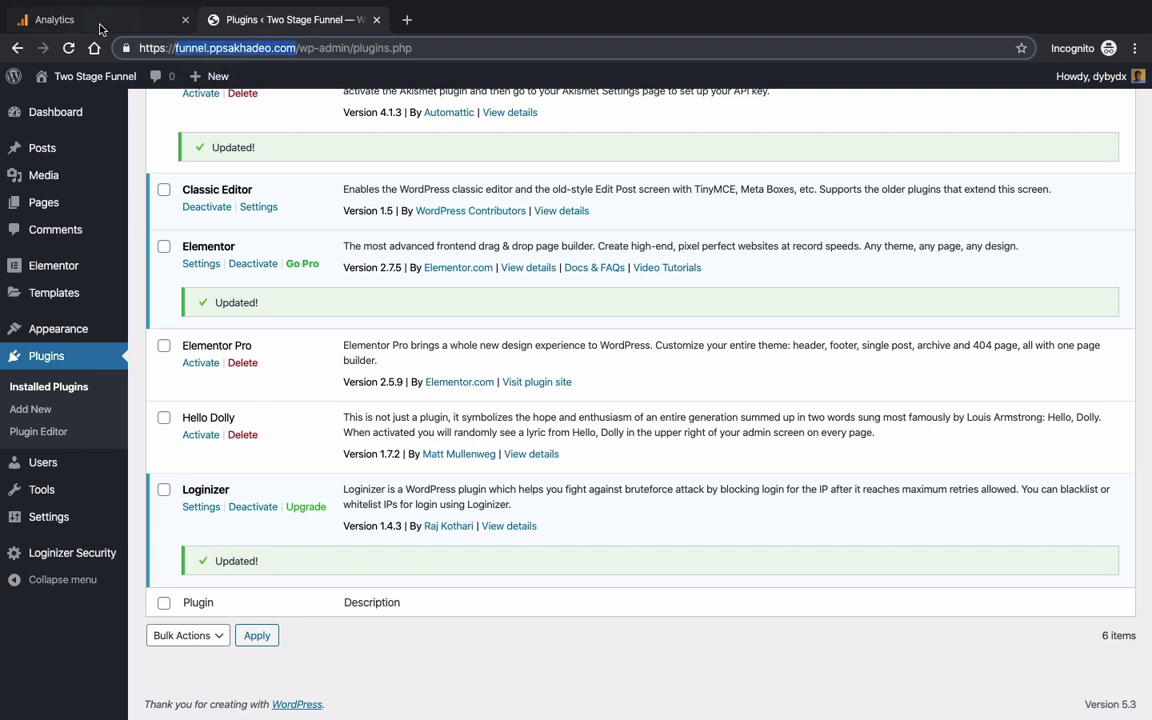
{"action": "left_click", "coordinate": [95, 20]}
{"action": "left_click", "coordinate": [250, 401]}
{"action": "key", "text": "ctrl+v"}
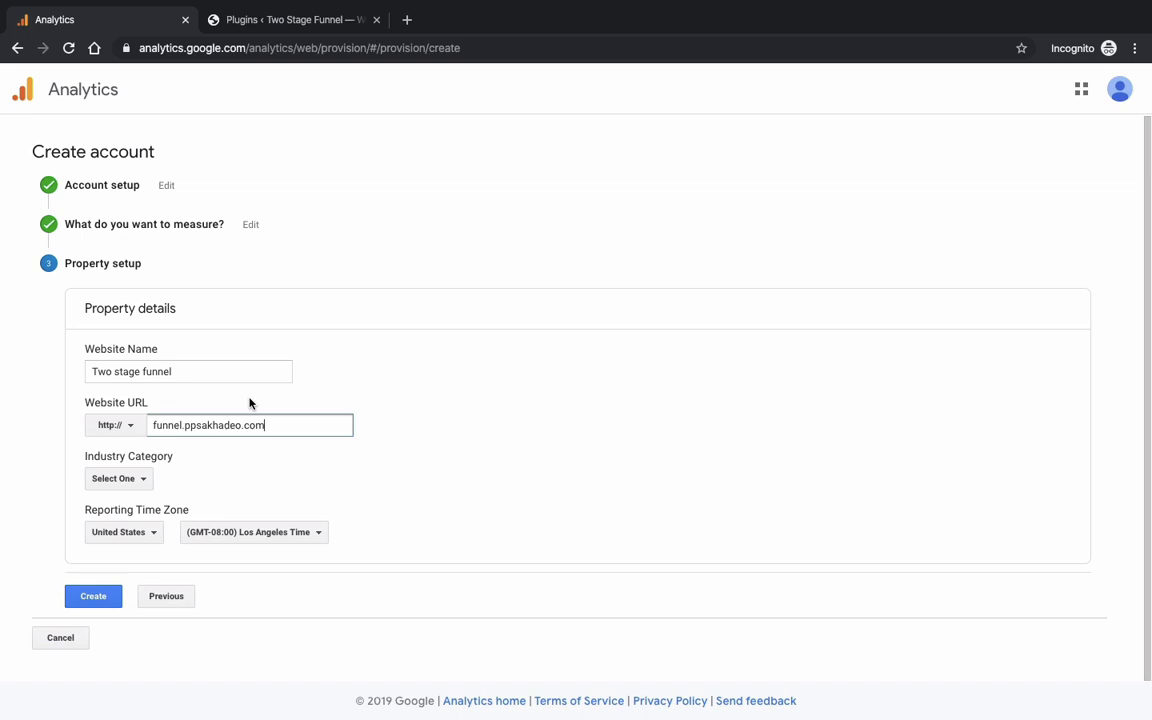
{"action": "left_click", "coordinate": [137, 433]}
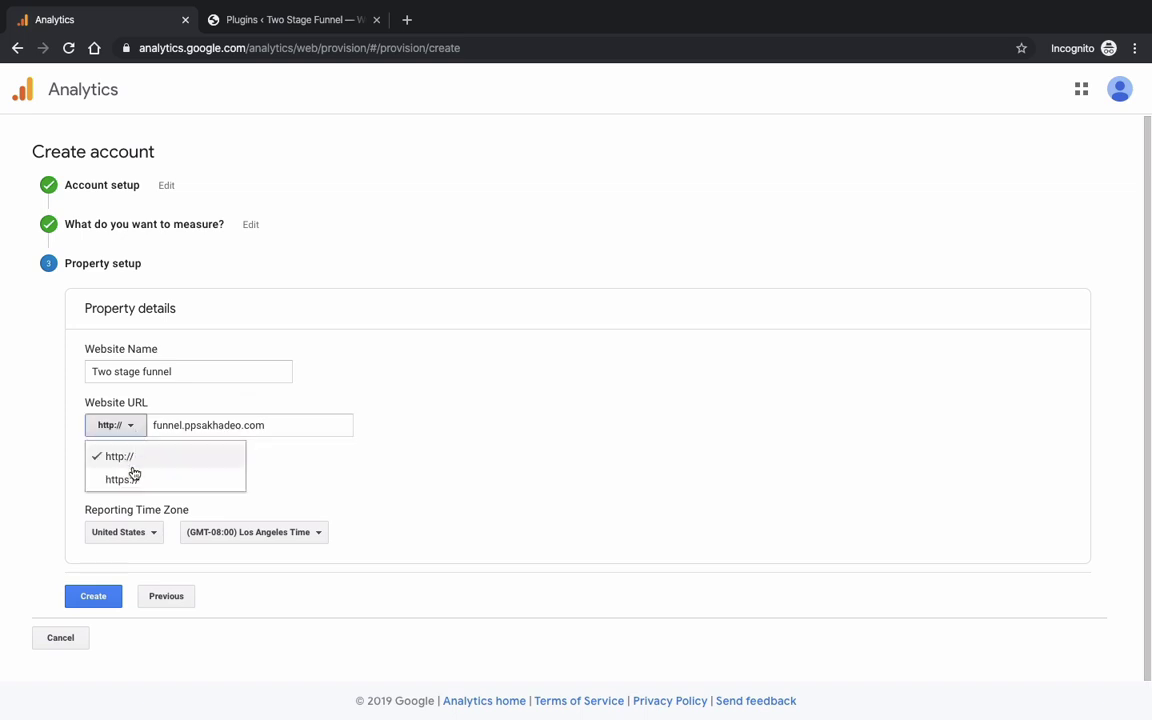
{"action": "left_click", "coordinate": [133, 474]}
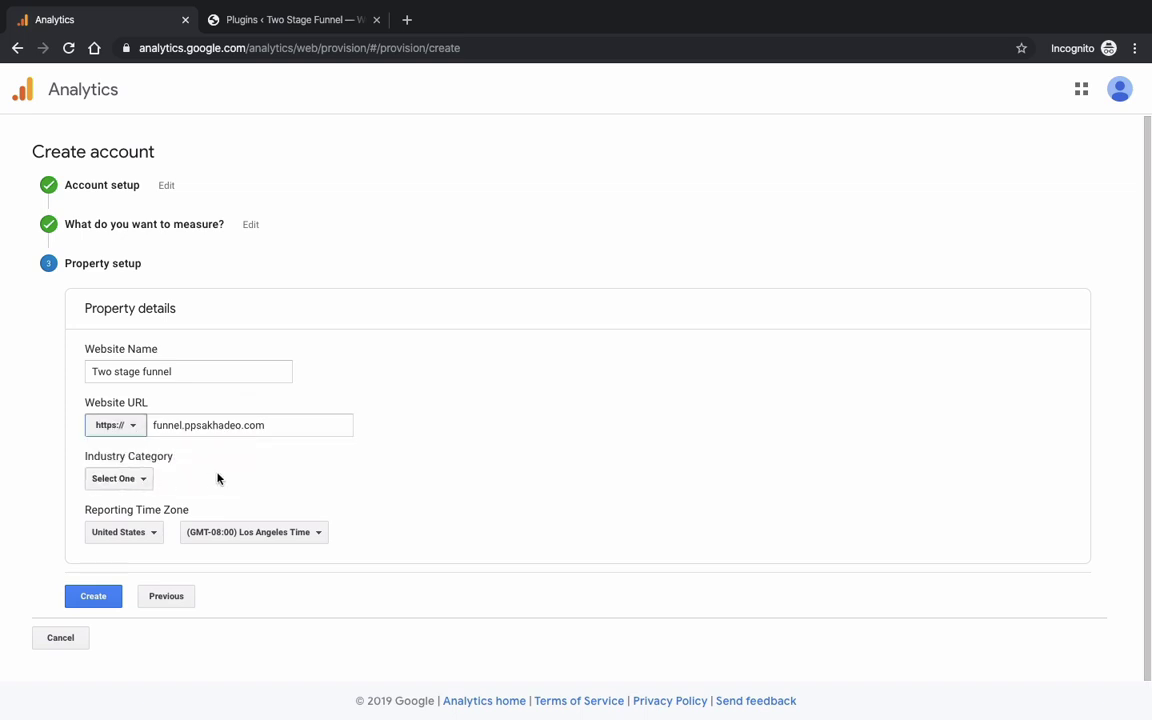
Set the property's industry category to Other.
{"action": "left_click", "coordinate": [125, 481]}
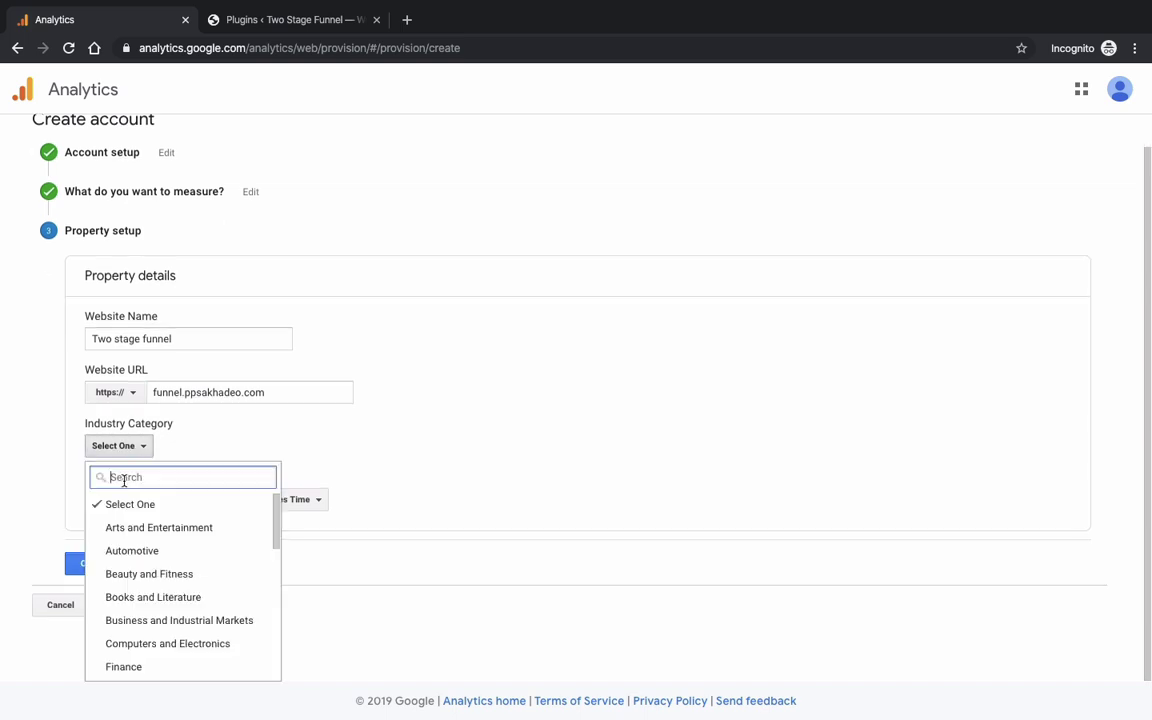
{"action": "scroll", "coordinate": [204, 567], "scroll_direction": "down", "scroll_amount": 1}
{"action": "scroll", "coordinate": [204, 567], "scroll_direction": "down", "scroll_amount": 1}
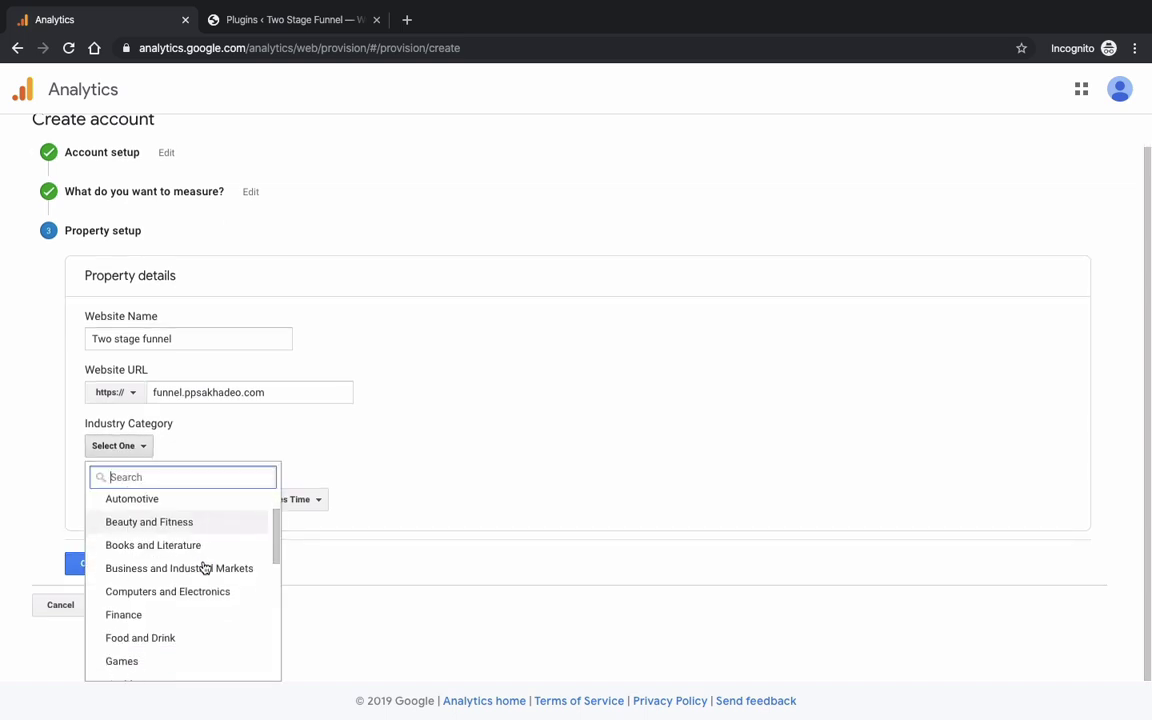
{"action": "scroll", "coordinate": [204, 567], "scroll_direction": "down", "scroll_amount": 2}
{"action": "scroll", "coordinate": [204, 567], "scroll_direction": "down", "scroll_amount": 1}
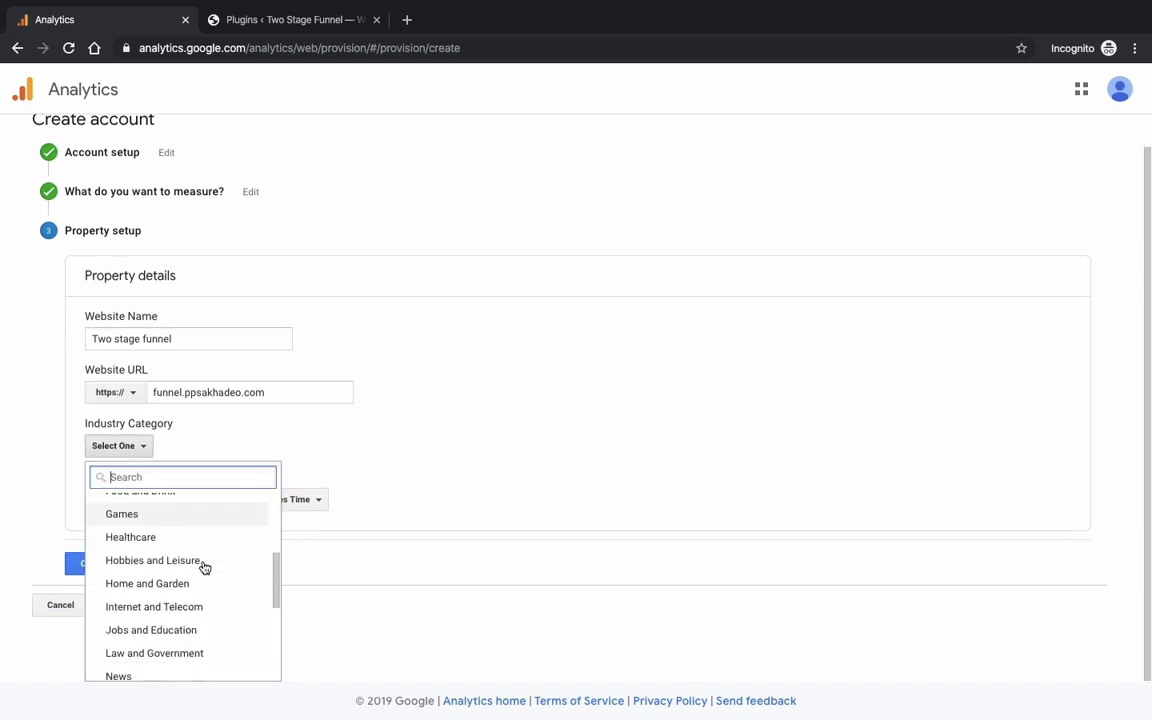
{"action": "scroll", "coordinate": [204, 567], "scroll_direction": "down", "scroll_amount": 1}
{"action": "scroll", "coordinate": [204, 567], "scroll_direction": "down", "scroll_amount": 1}
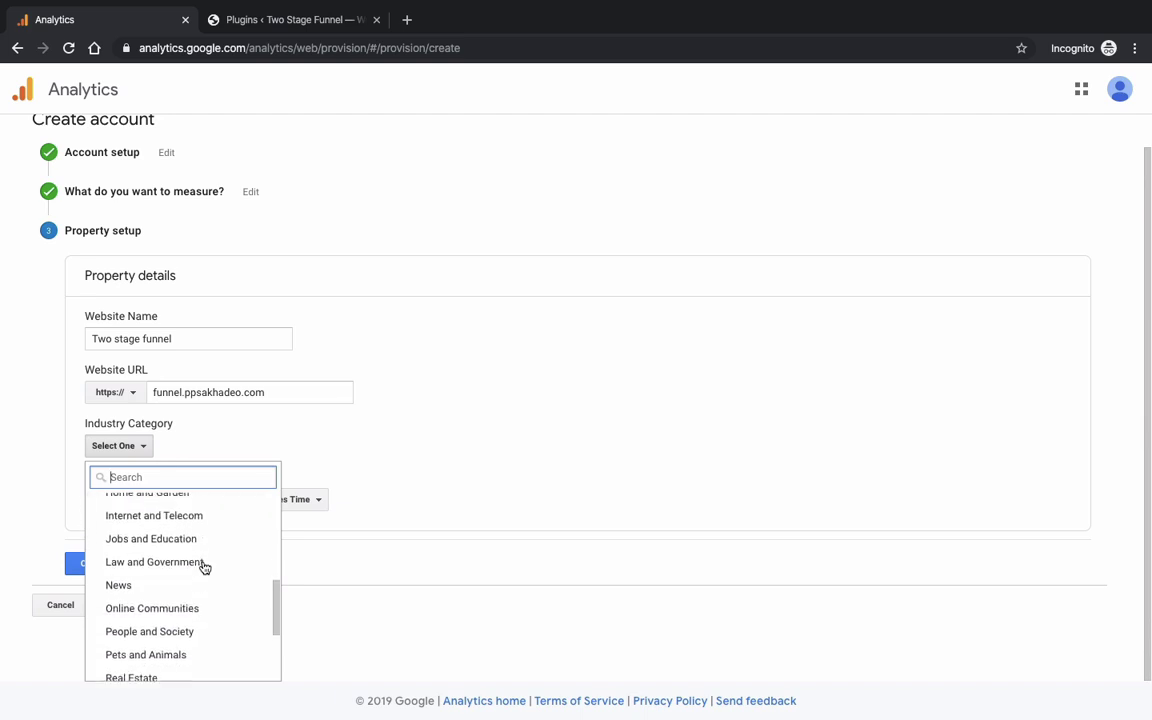
{"action": "scroll", "coordinate": [204, 567], "scroll_direction": "down", "scroll_amount": 2}
{"action": "scroll", "coordinate": [204, 567], "scroll_direction": "down", "scroll_amount": 1}
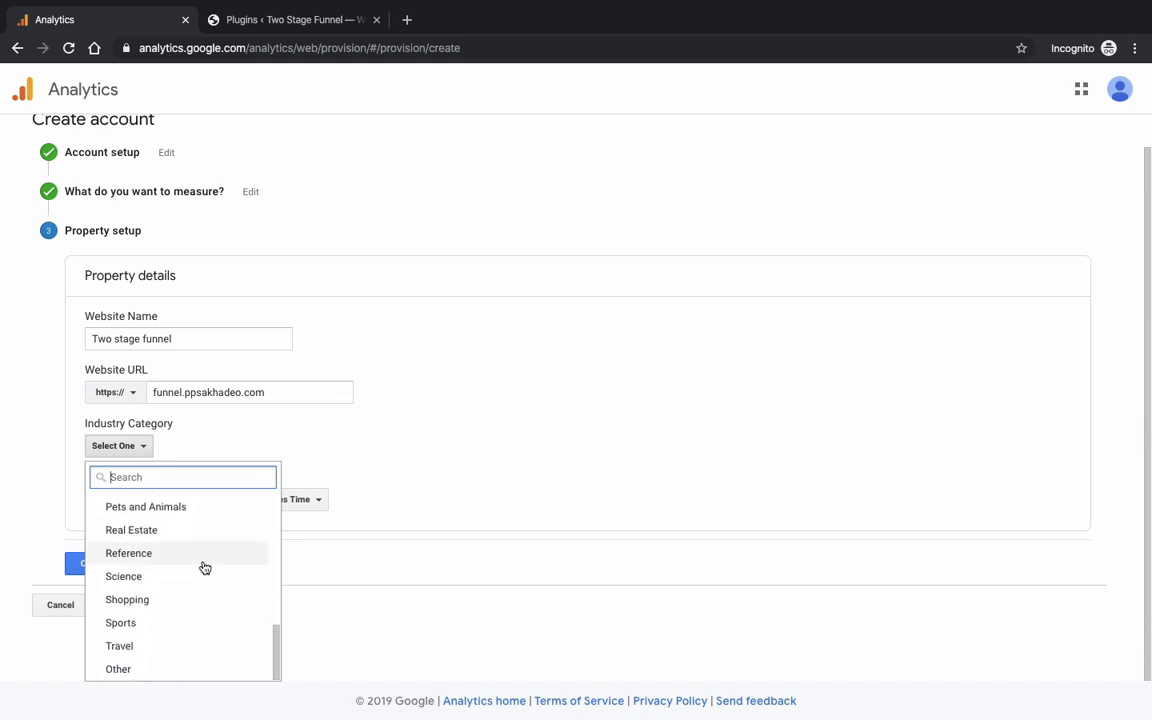
{"action": "left_click", "coordinate": [150, 670]}
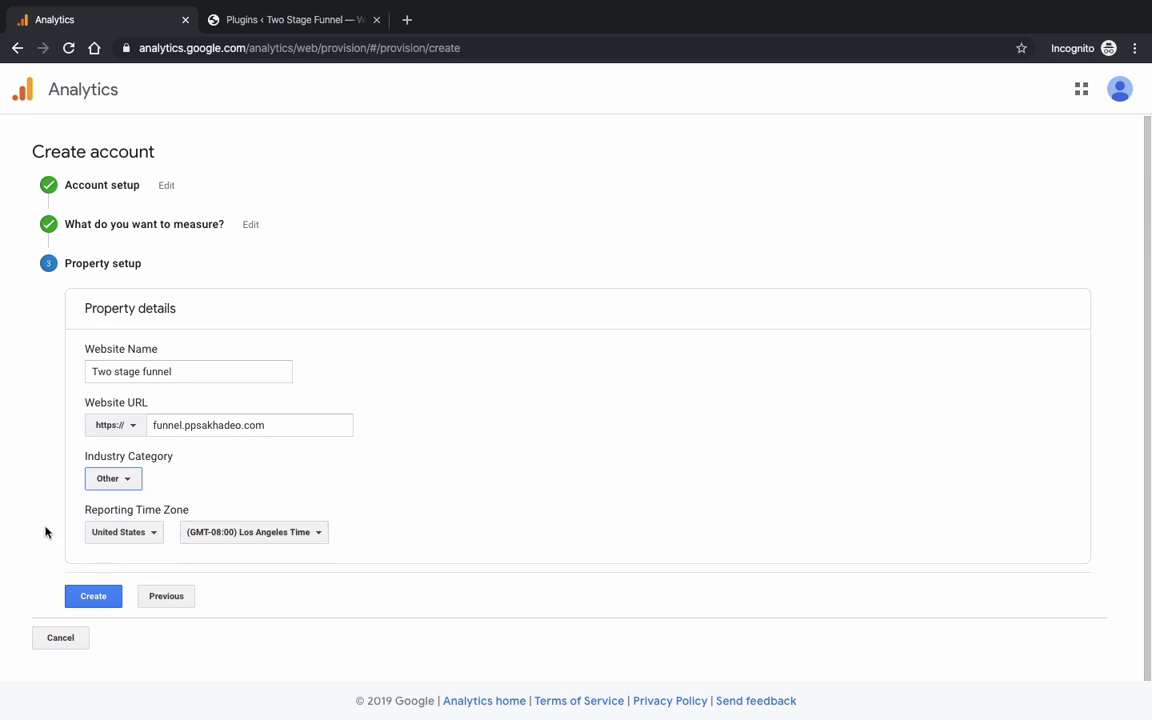
Choose India as the reporting country, giving (GMT+05:30) India Time.
{"action": "left_click", "coordinate": [270, 533]}
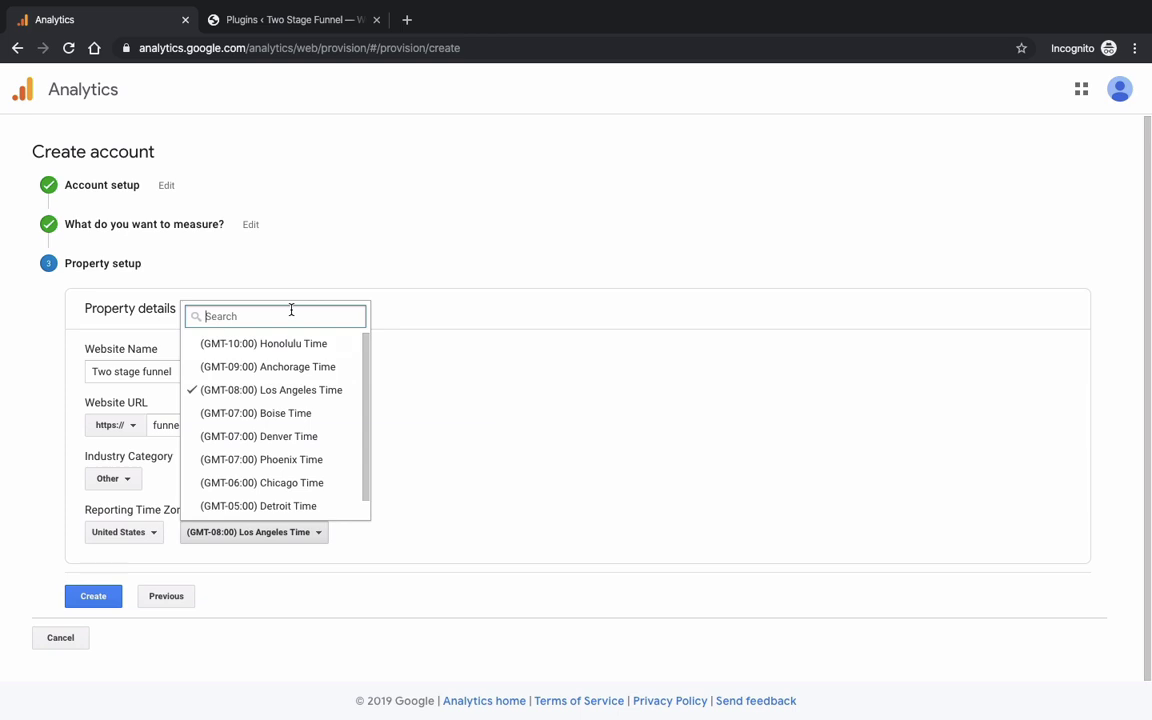
{"action": "type", "text": "india"}
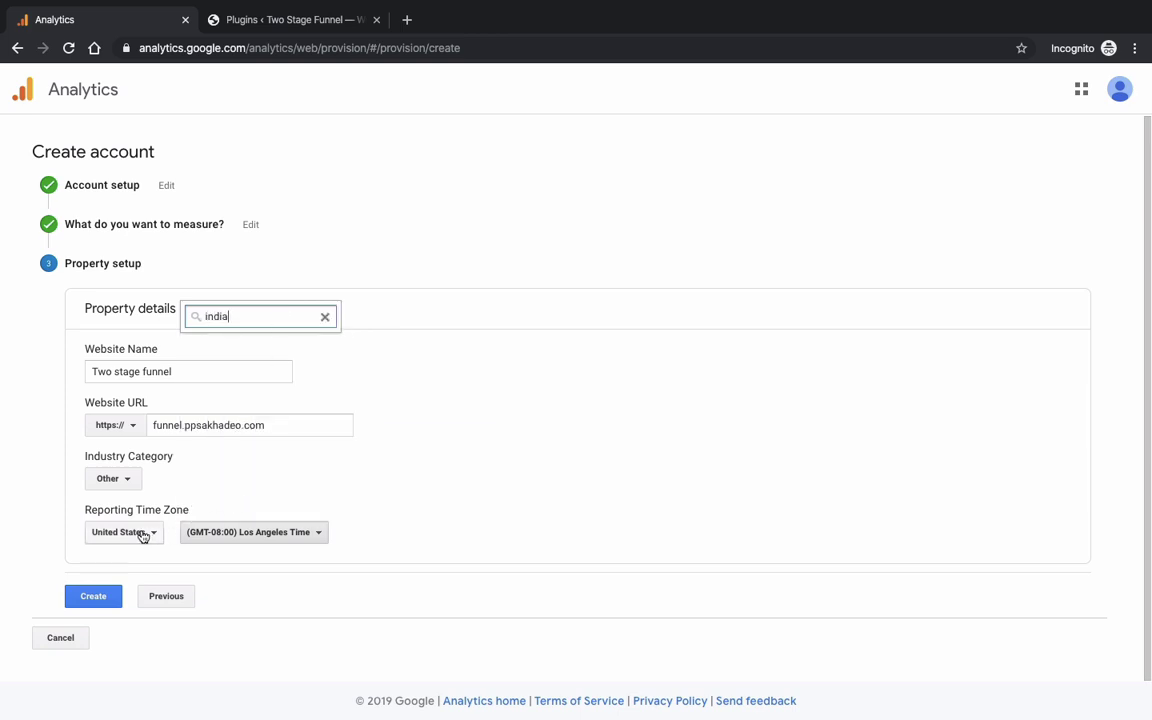
{"action": "left_click", "coordinate": [142, 536]}
{"action": "type", "text": "india"}
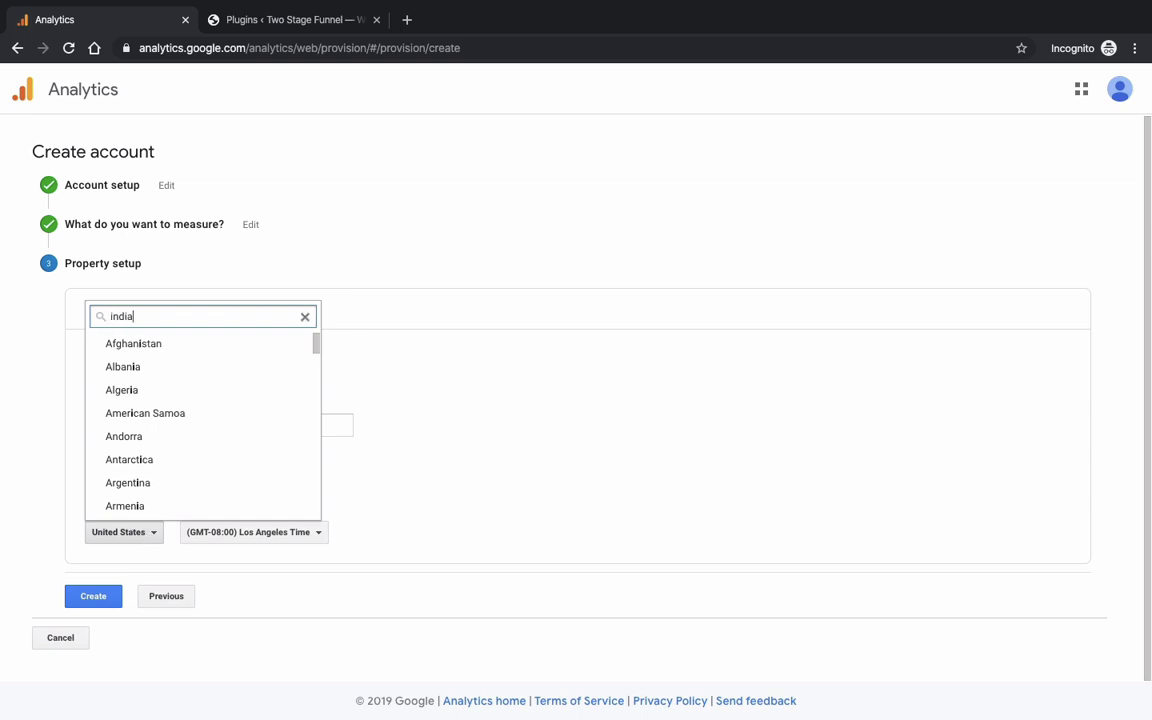
{"action": "left_click", "coordinate": [140, 368]}
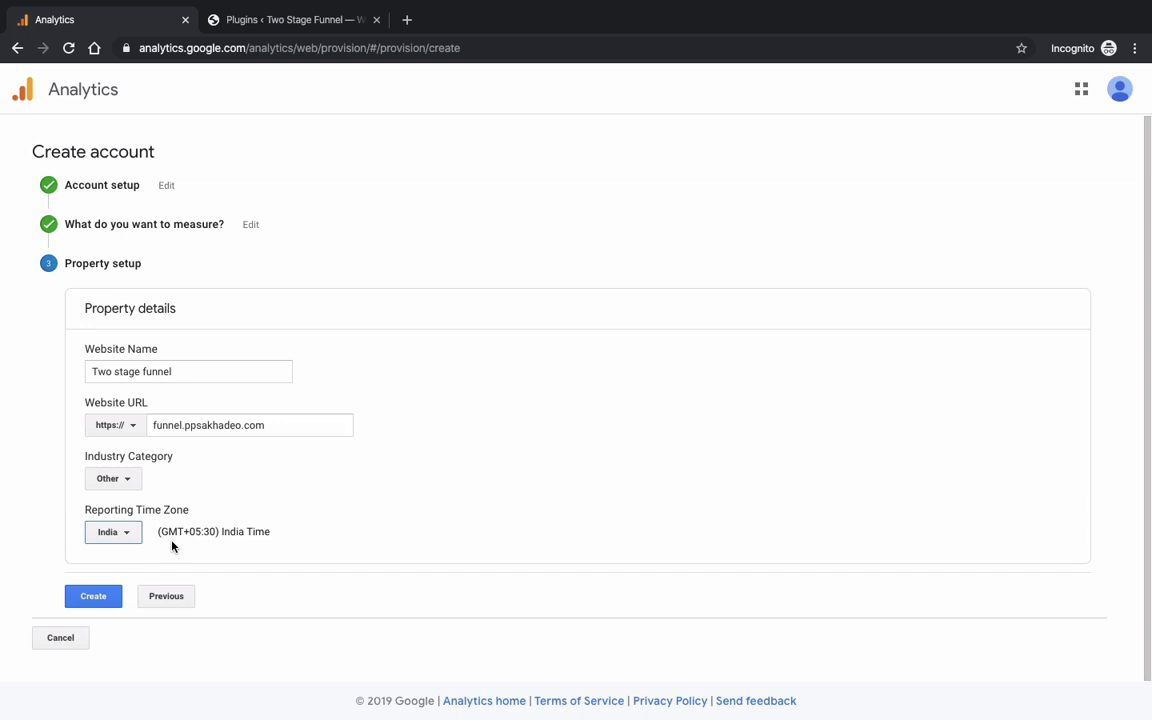
Create the property, accepting the Measurement and Analytics terms, and decline the mobile app offer.
{"action": "left_click", "coordinate": [95, 598]}
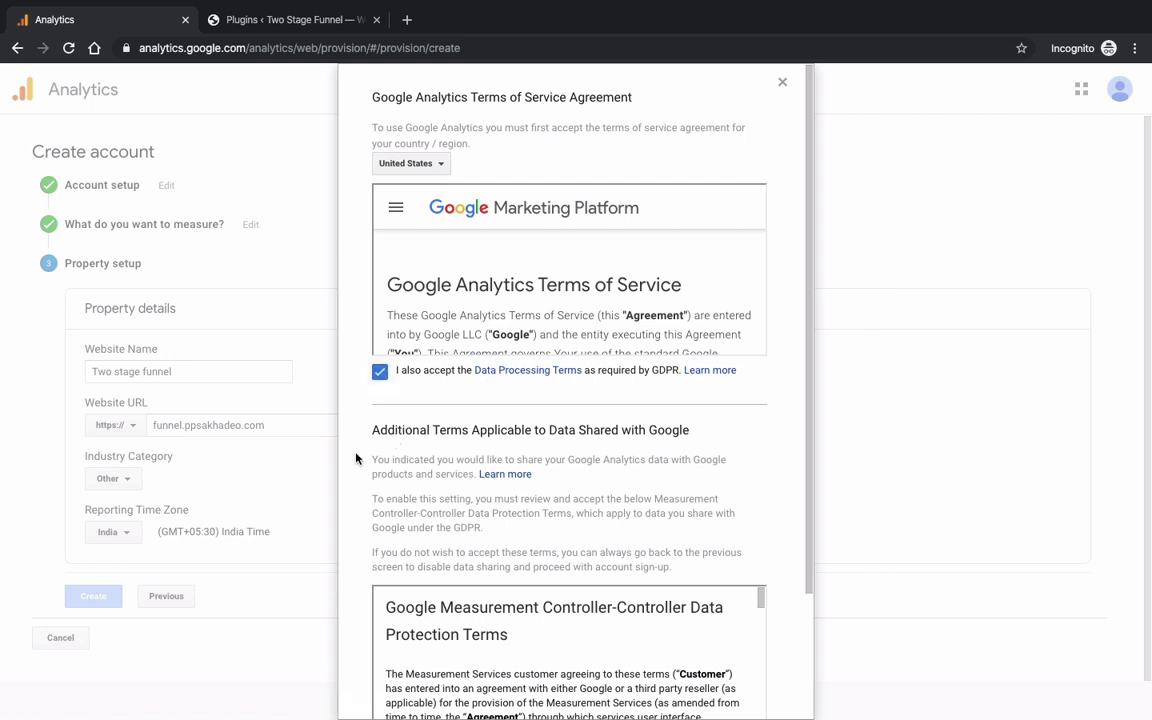
{"action": "scroll", "coordinate": [355, 458], "scroll_direction": "down", "scroll_amount": 3}
{"action": "left_click", "coordinate": [380, 623]}
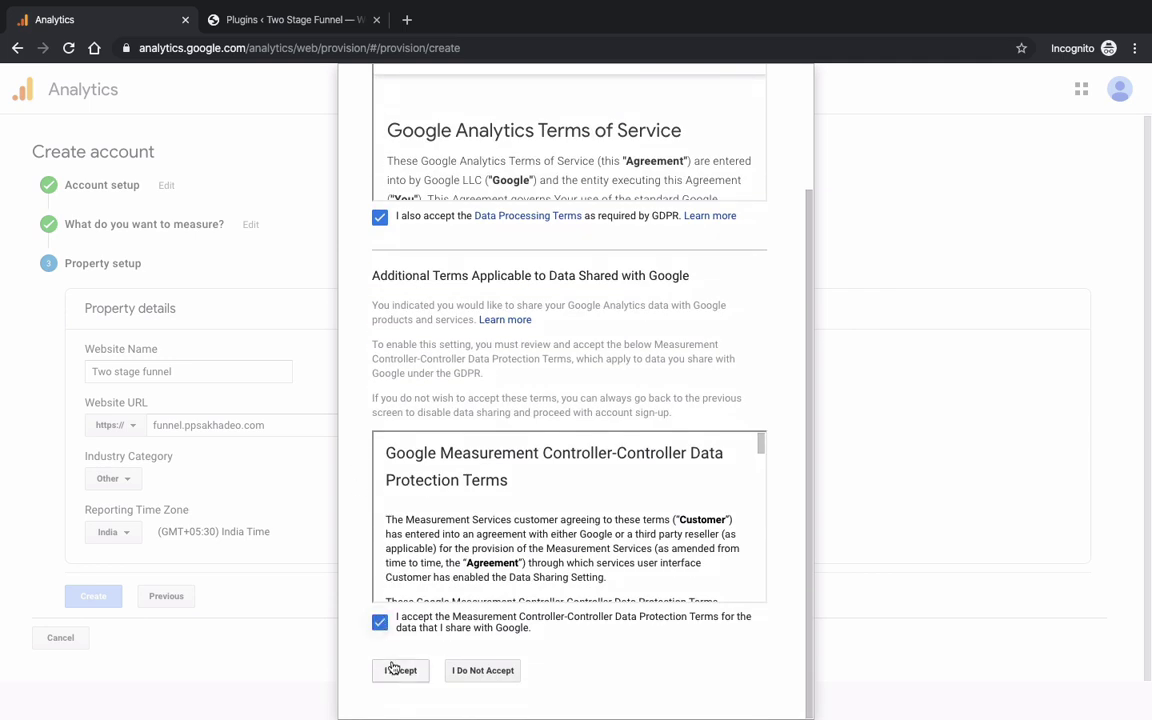
{"action": "left_click", "coordinate": [398, 669]}
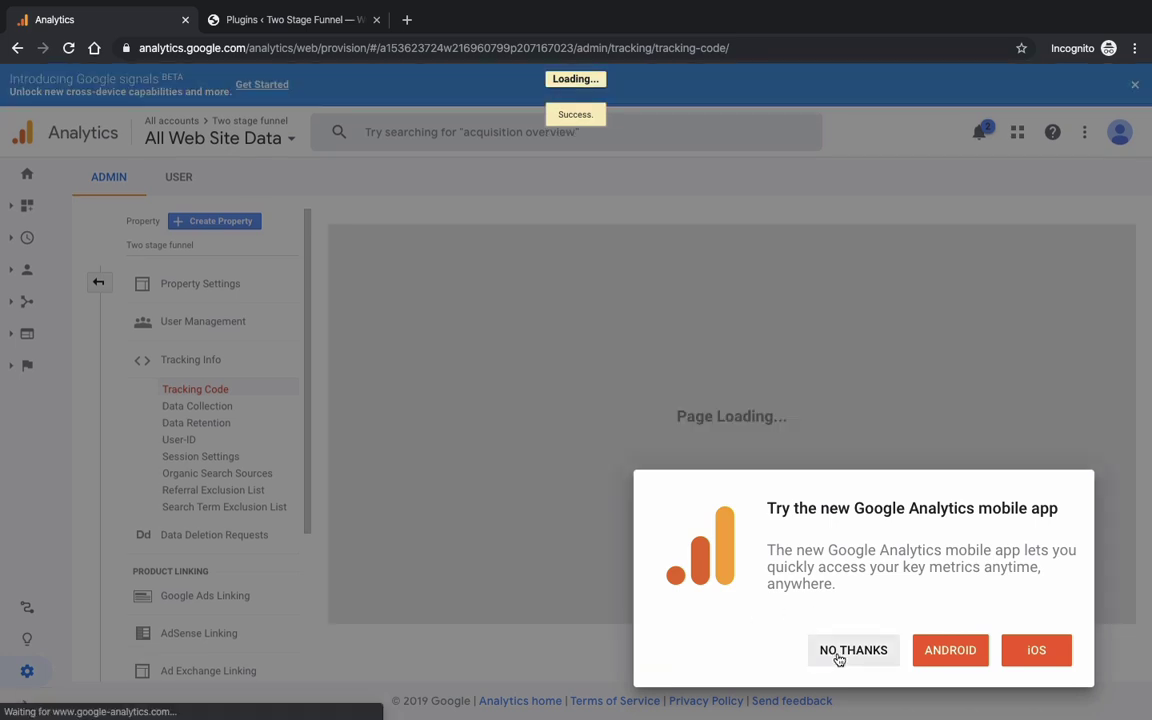
{"action": "left_click", "coordinate": [836, 655]}
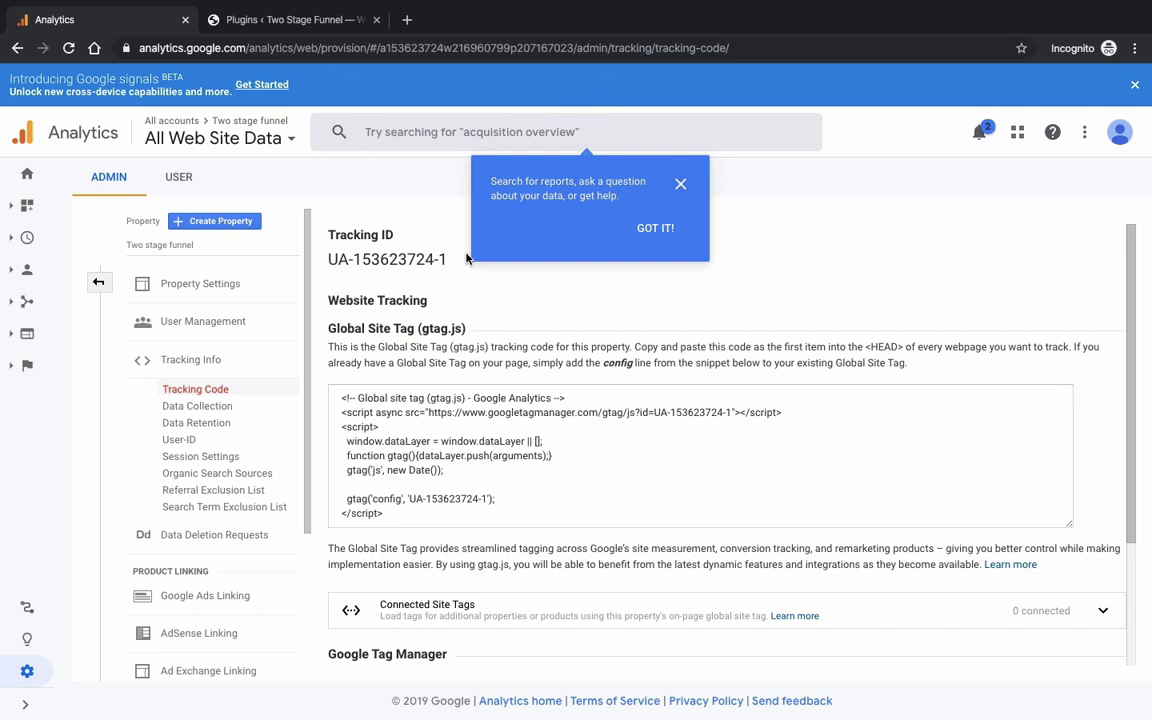
{"action": "left_click", "coordinate": [655, 228]}
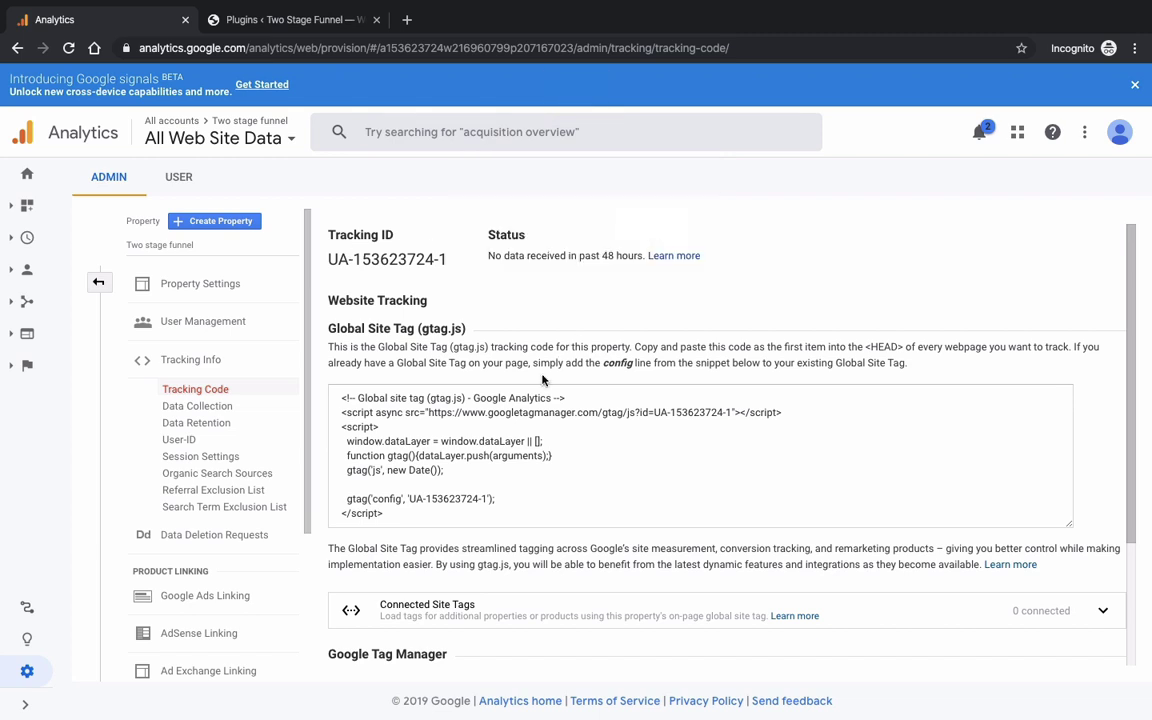
{"action": "scroll", "coordinate": [542, 380], "scroll_direction": "down", "scroll_amount": 1}
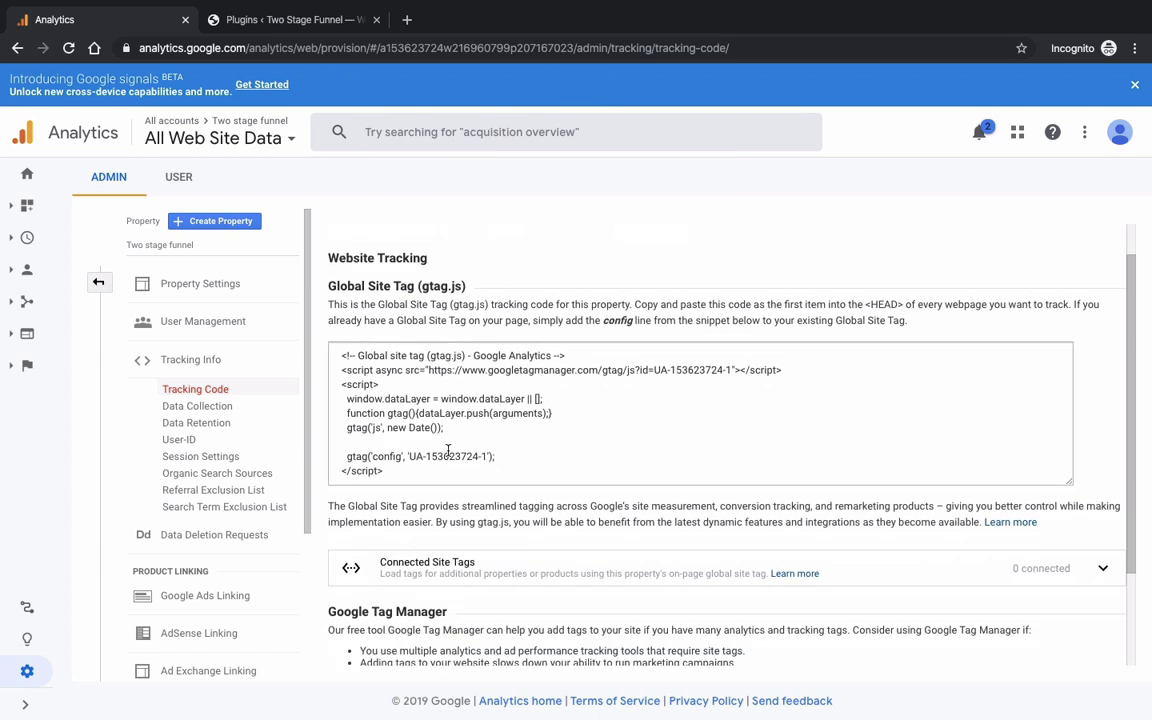
{"action": "scroll", "coordinate": [447, 451], "scroll_direction": "down", "scroll_amount": 1}
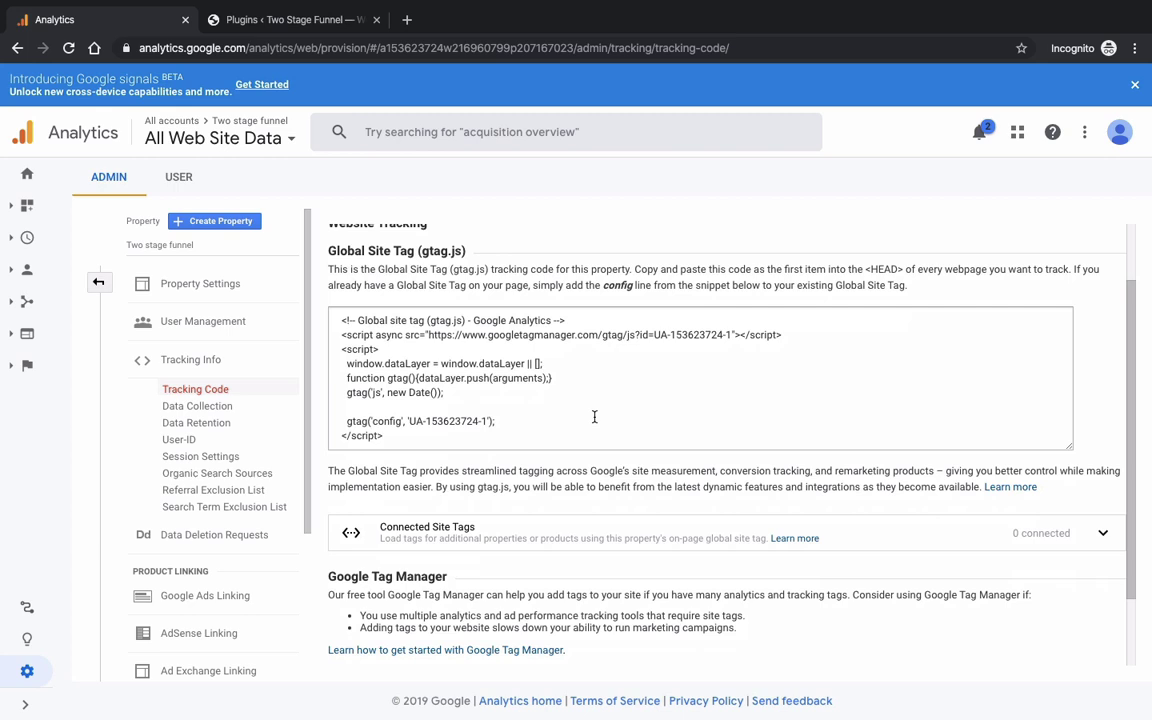
{"action": "scroll", "coordinate": [594, 416], "scroll_direction": "up", "scroll_amount": 1}
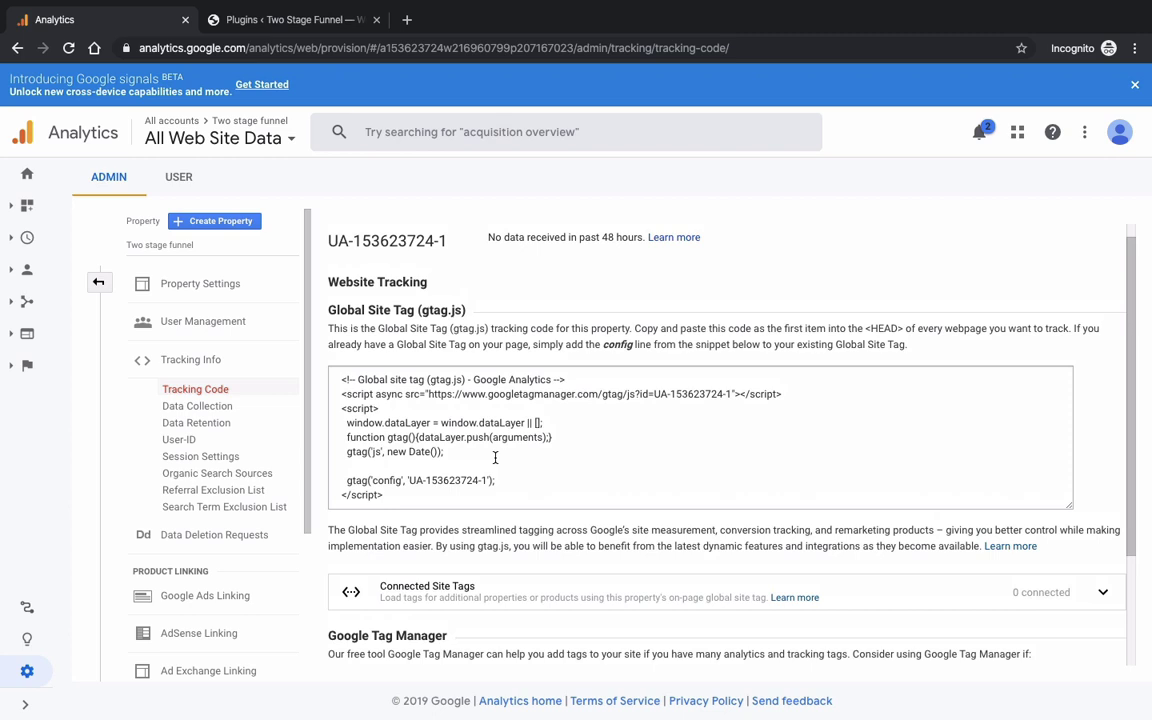
Search the plugin directory for 'analytify', then install and activate Analytify.
{"action": "left_click", "coordinate": [283, 28]}
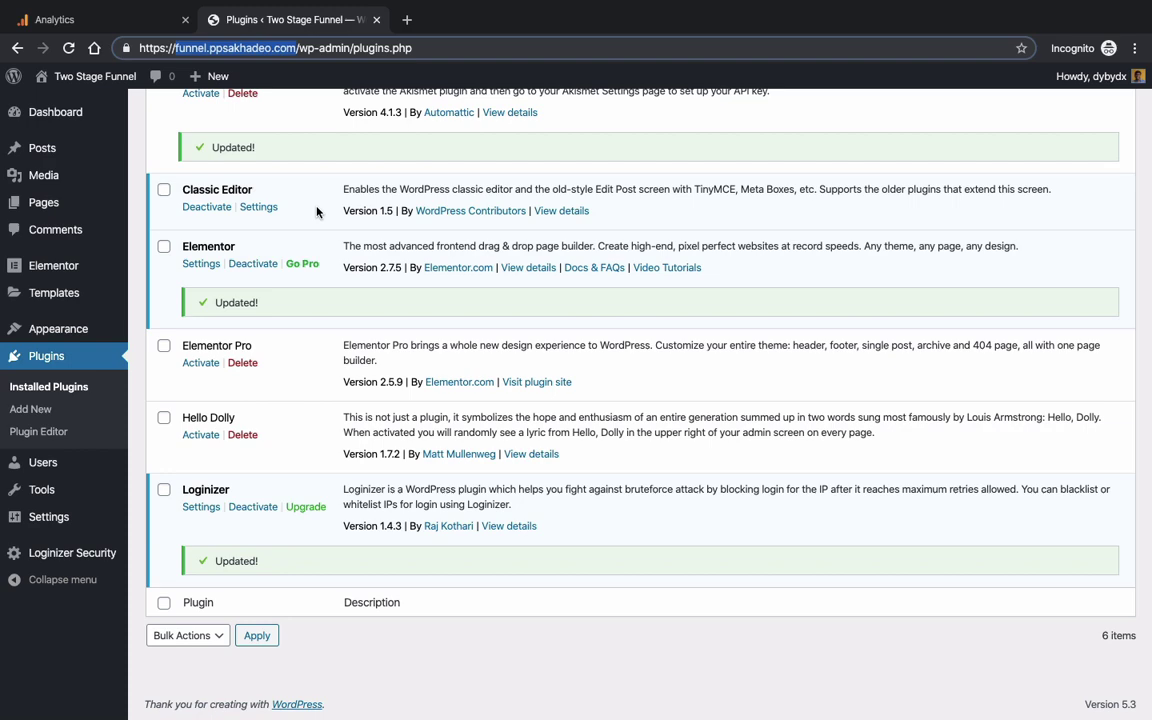
{"action": "scroll", "coordinate": [310, 210], "scroll_direction": "up", "scroll_amount": 2}
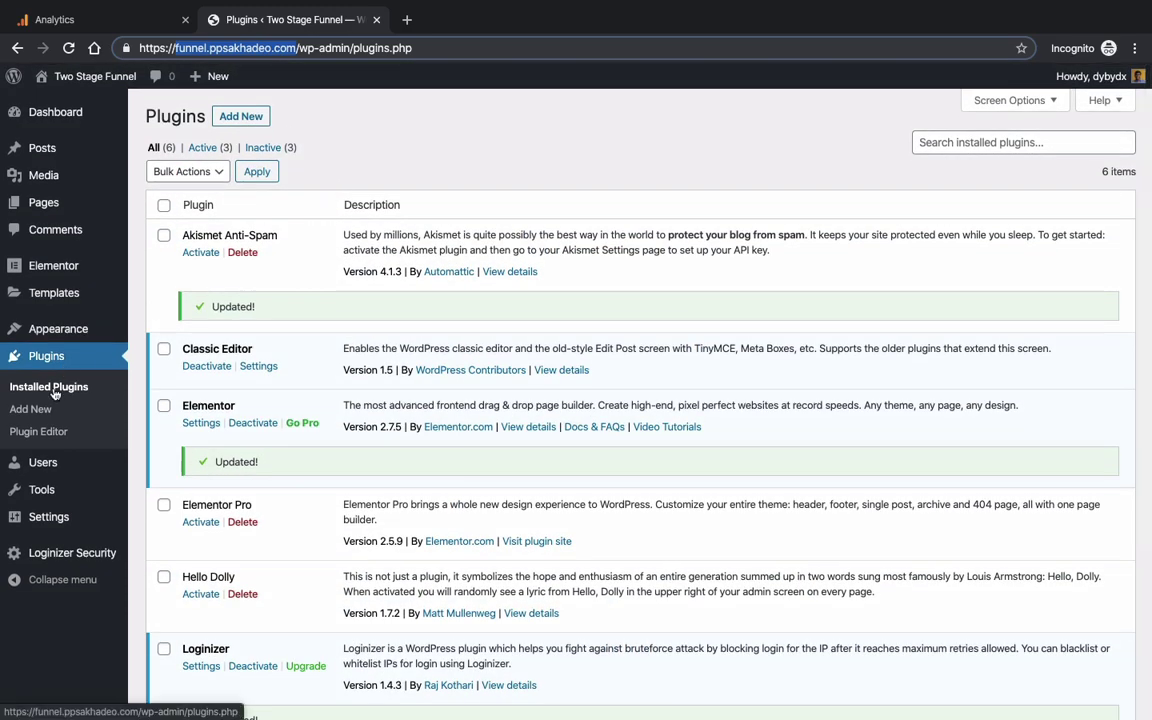
{"action": "left_click", "coordinate": [241, 117]}
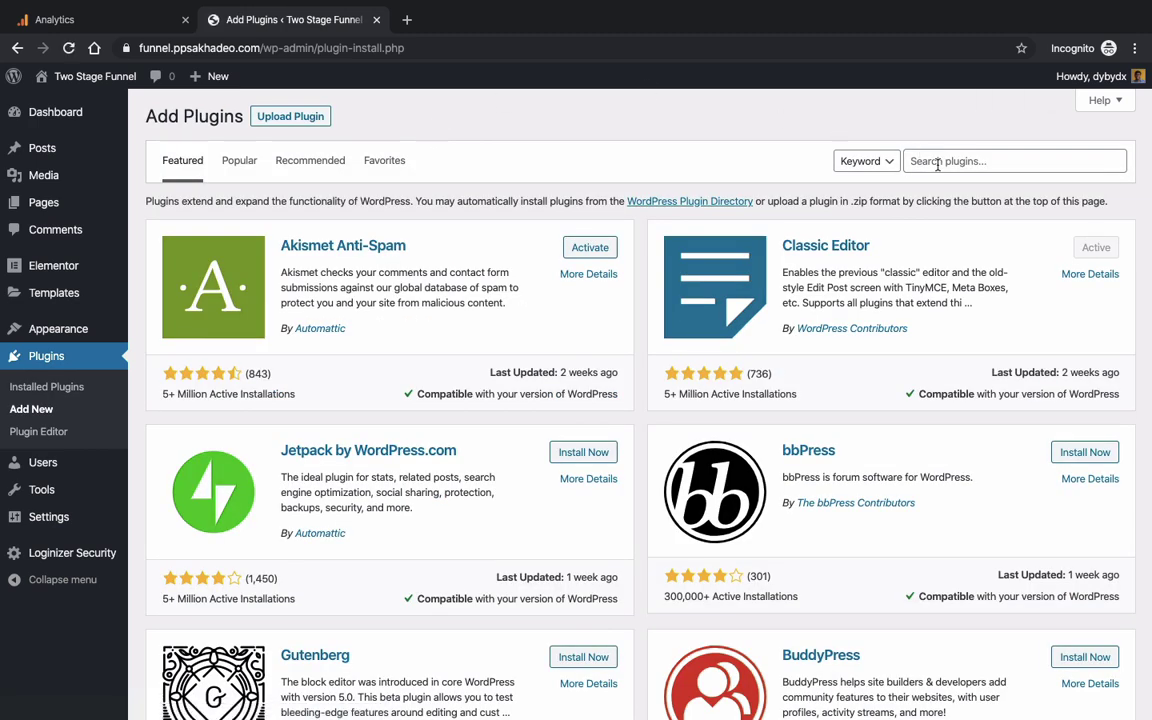
{"action": "left_click", "coordinate": [937, 165]}
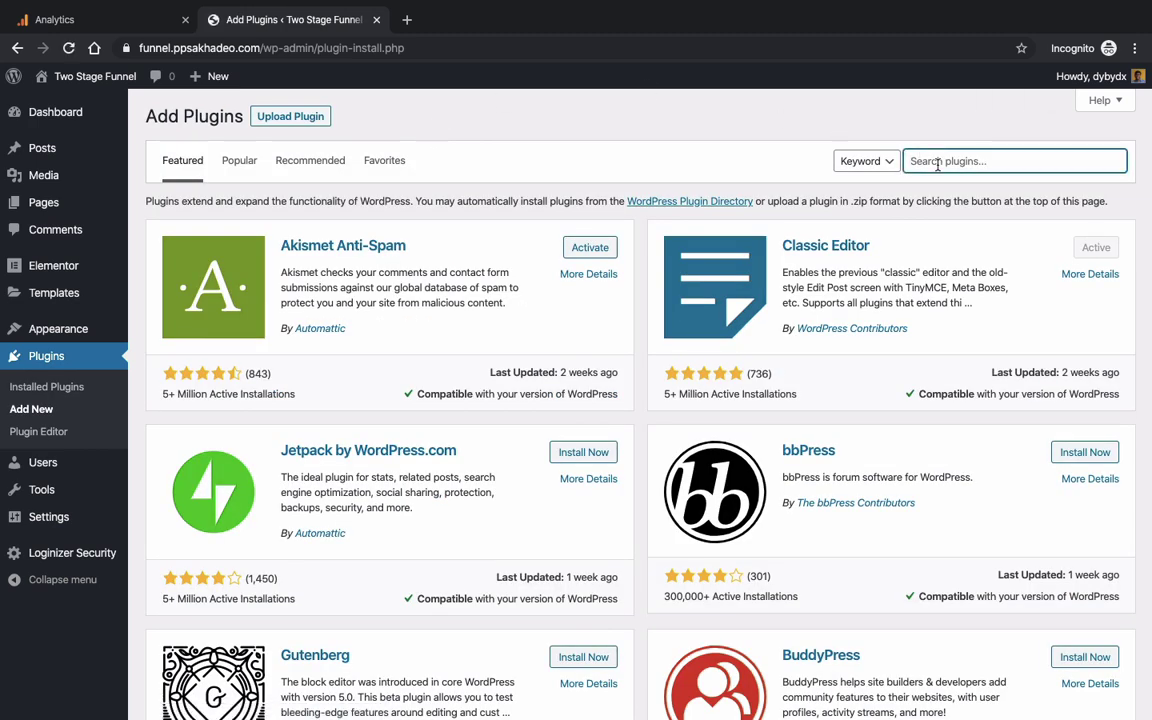
{"action": "type", "text": "analytify"}
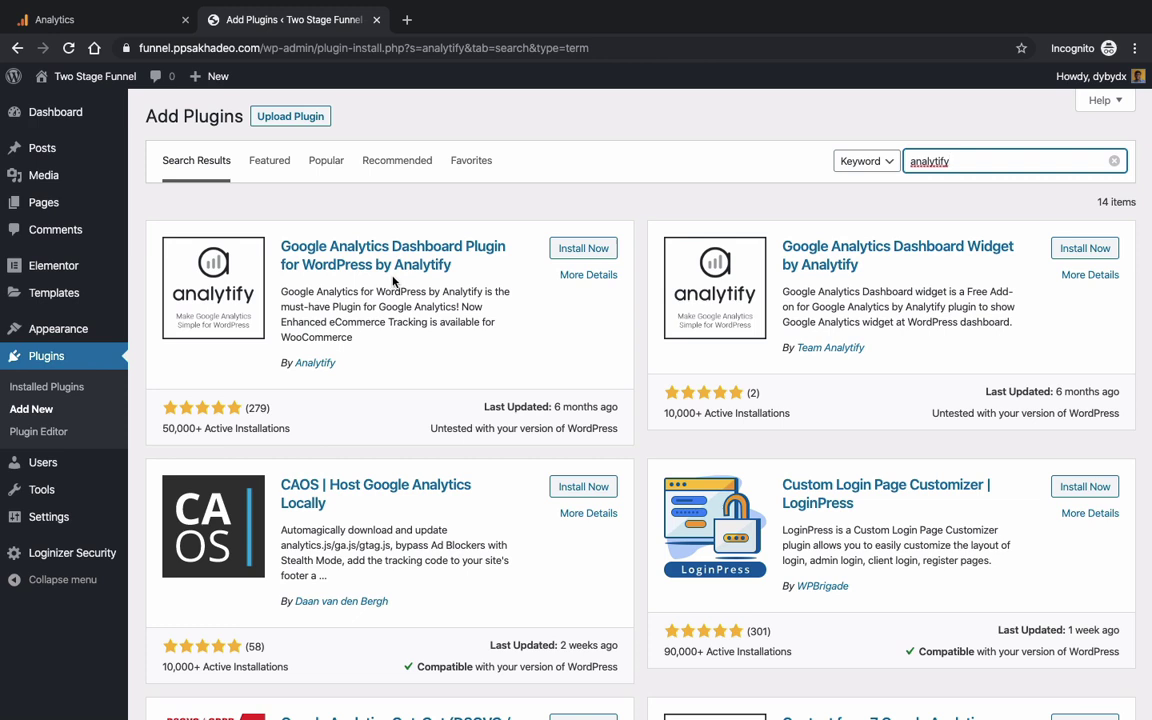
{"action": "left_click", "coordinate": [577, 257]}
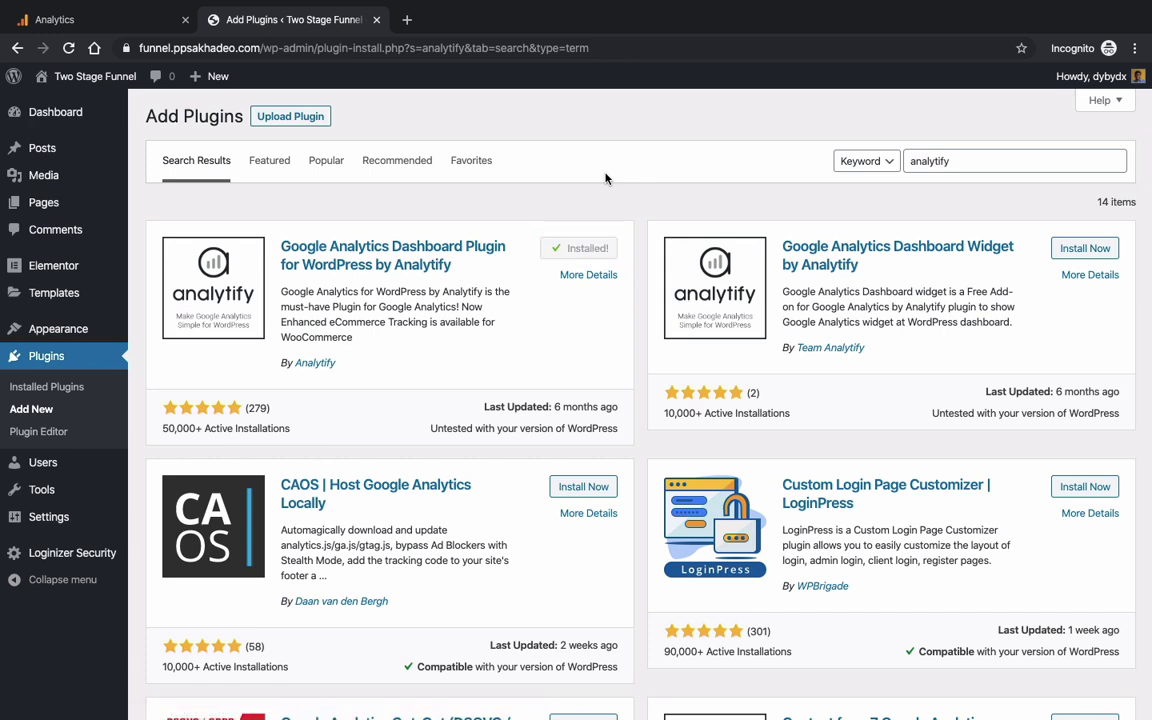
{"action": "left_click", "coordinate": [581, 252]}
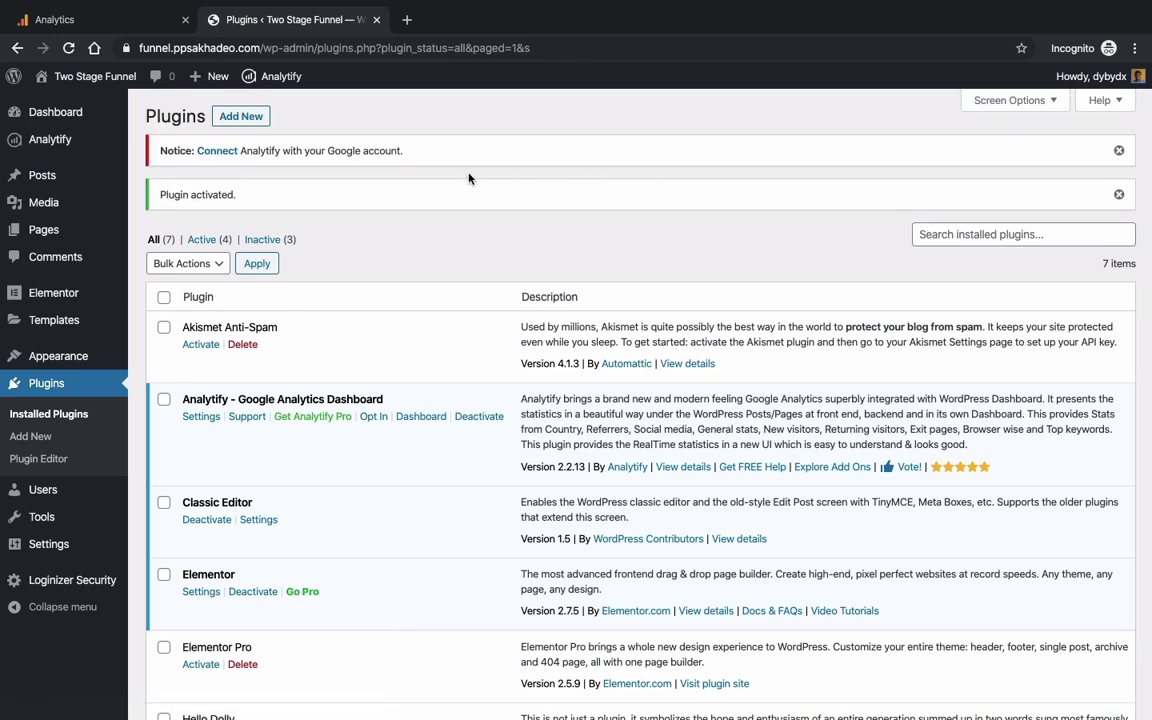
Start Analytify's connection, skip the data-sharing opt-in, and log in with Google Analytics.
{"action": "left_click", "coordinate": [217, 151]}
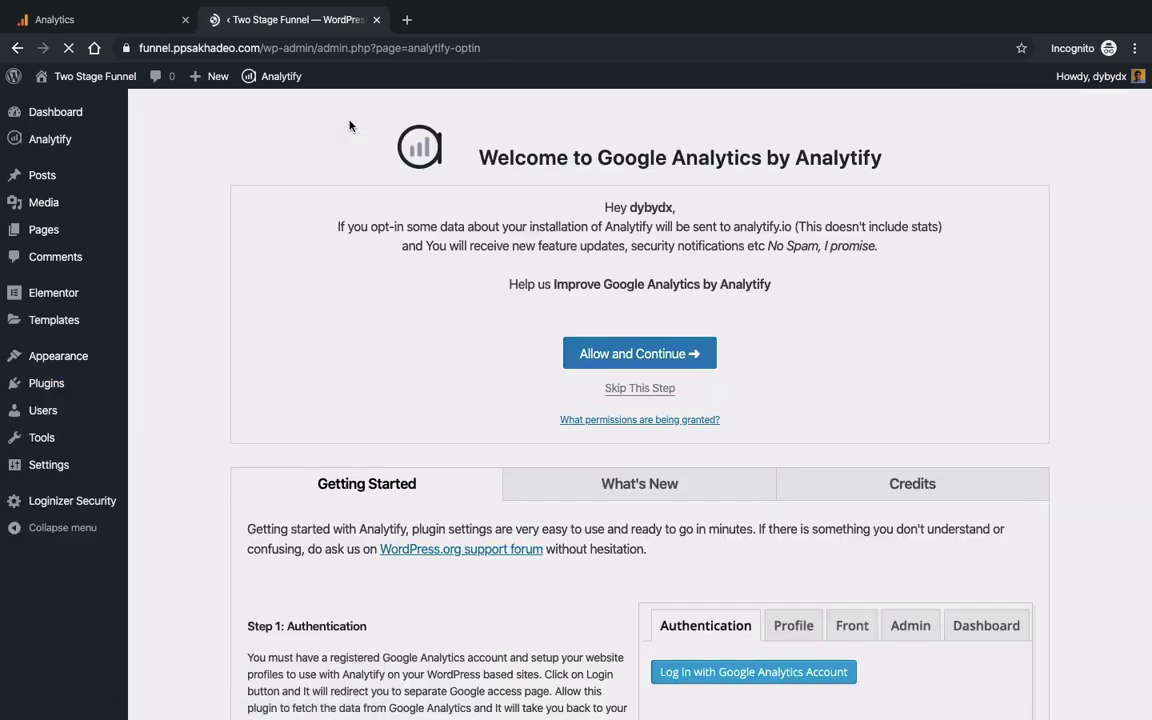
{"action": "left_click", "coordinate": [666, 397]}
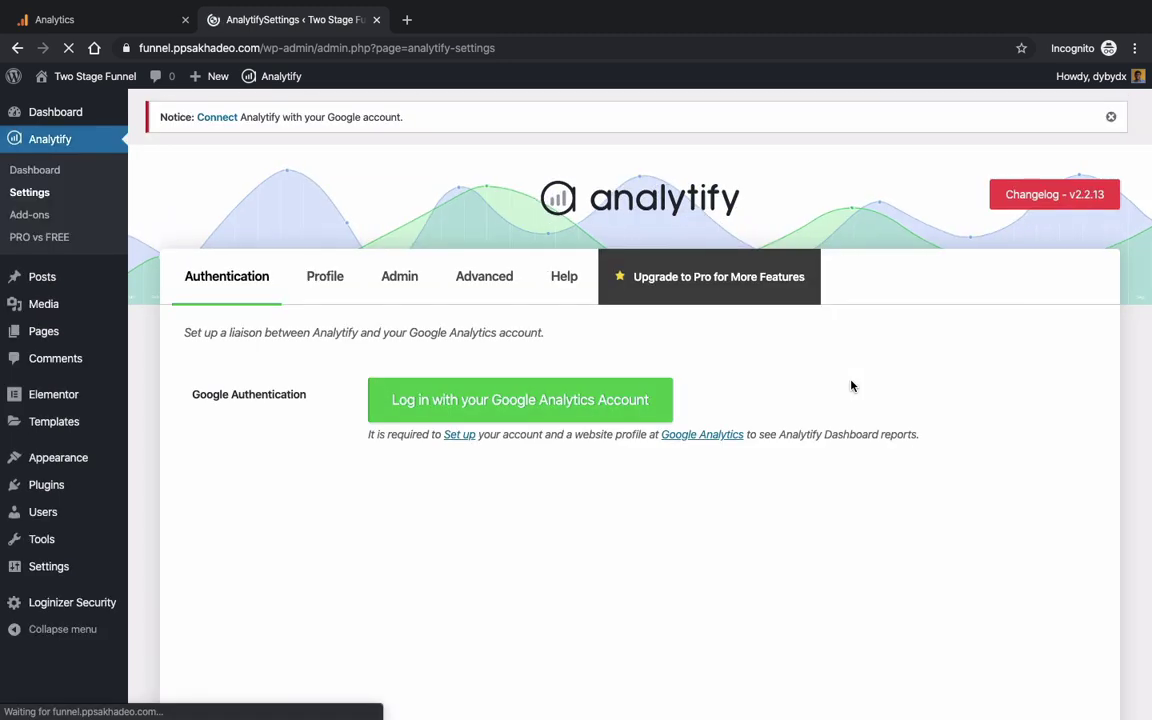
{"action": "scroll", "coordinate": [851, 386], "scroll_direction": "down", "scroll_amount": 1}
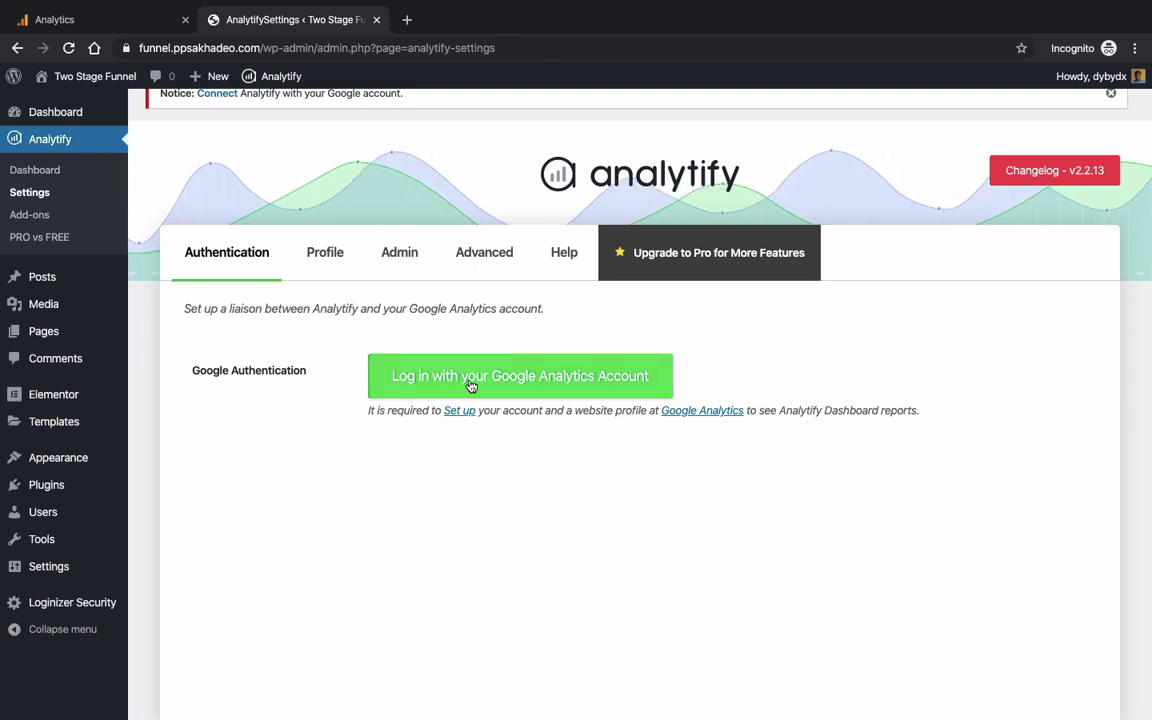
{"action": "left_click", "coordinate": [526, 385]}
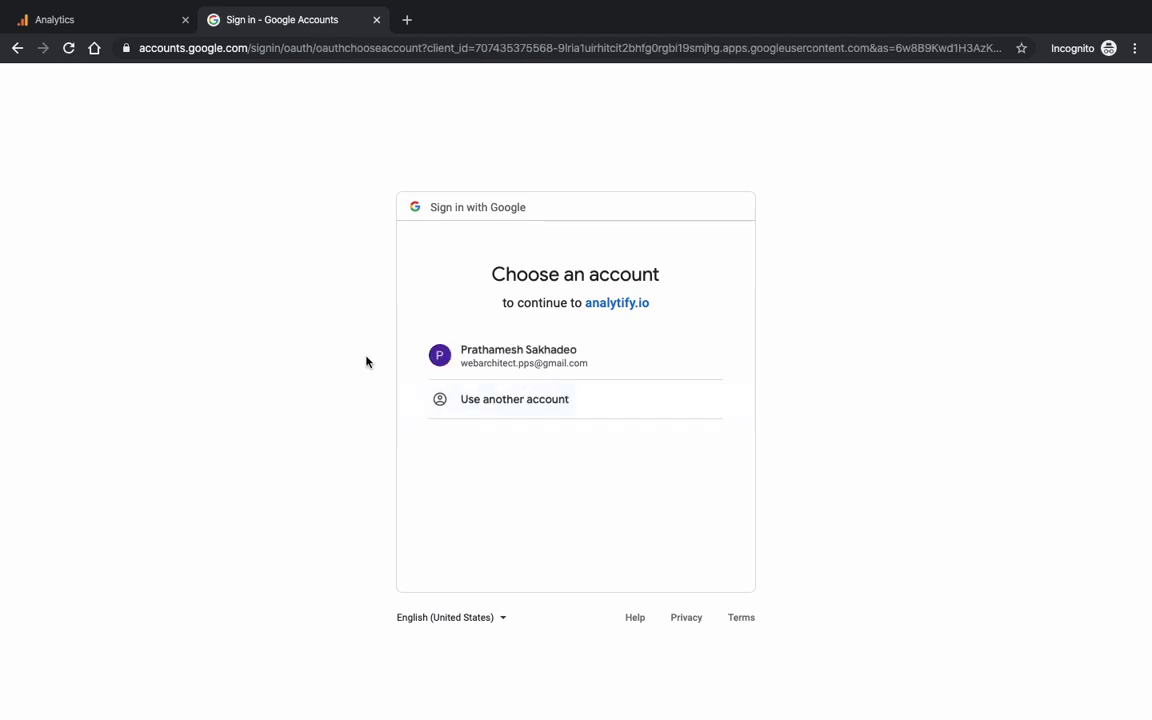
Select the Google account and allow analytify.io to view the Analytics data.
{"action": "left_click", "coordinate": [642, 371]}
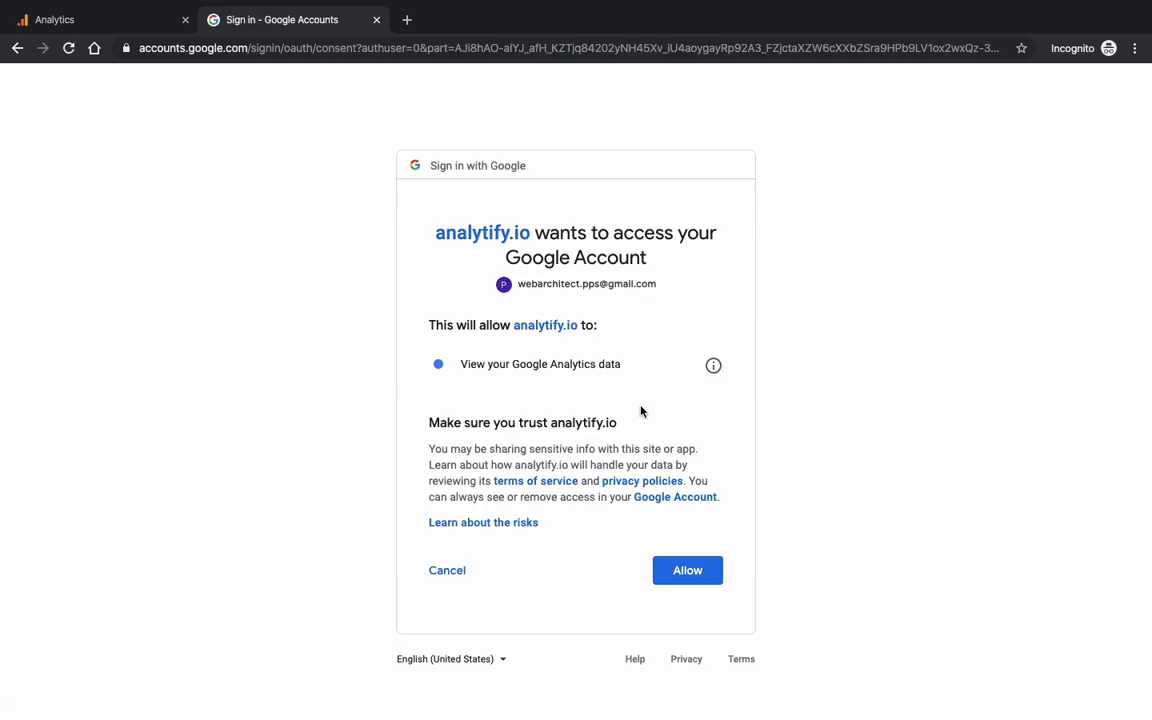
{"action": "left_click", "coordinate": [668, 575]}
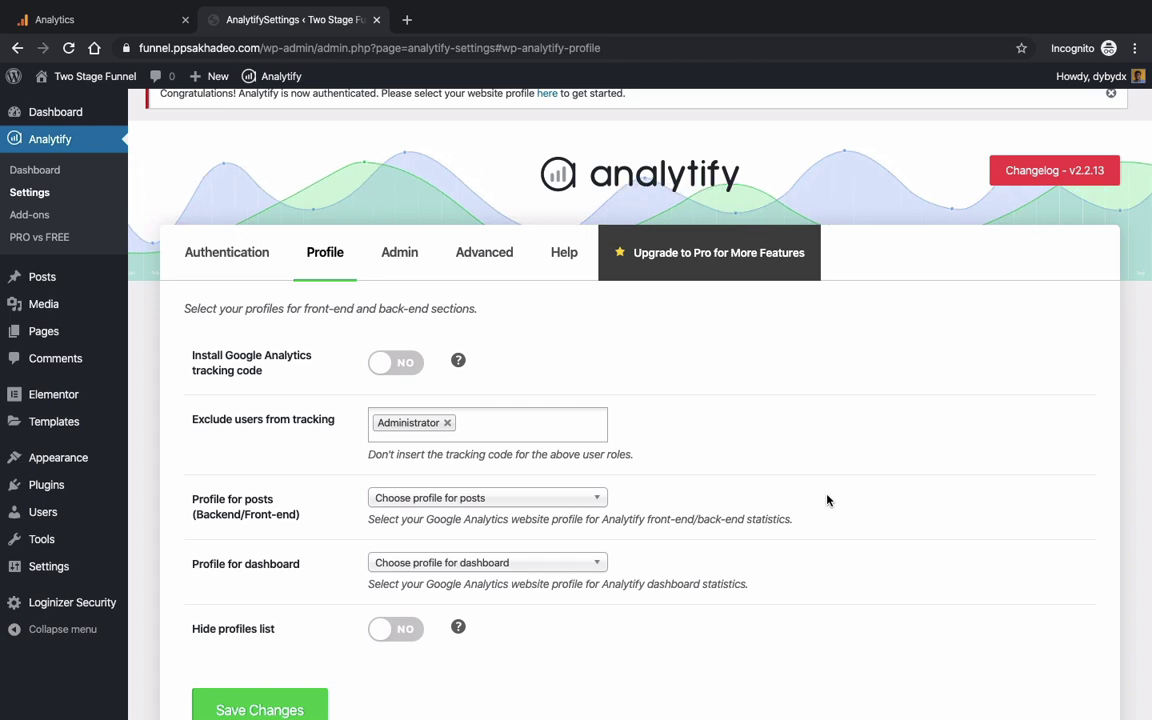
Enable Analytify's tracking code installation with Administrators excluded, cross-checking the Google Analytics tracking code page.
{"action": "scroll", "coordinate": [826, 500], "scroll_direction": "up", "scroll_amount": 1}
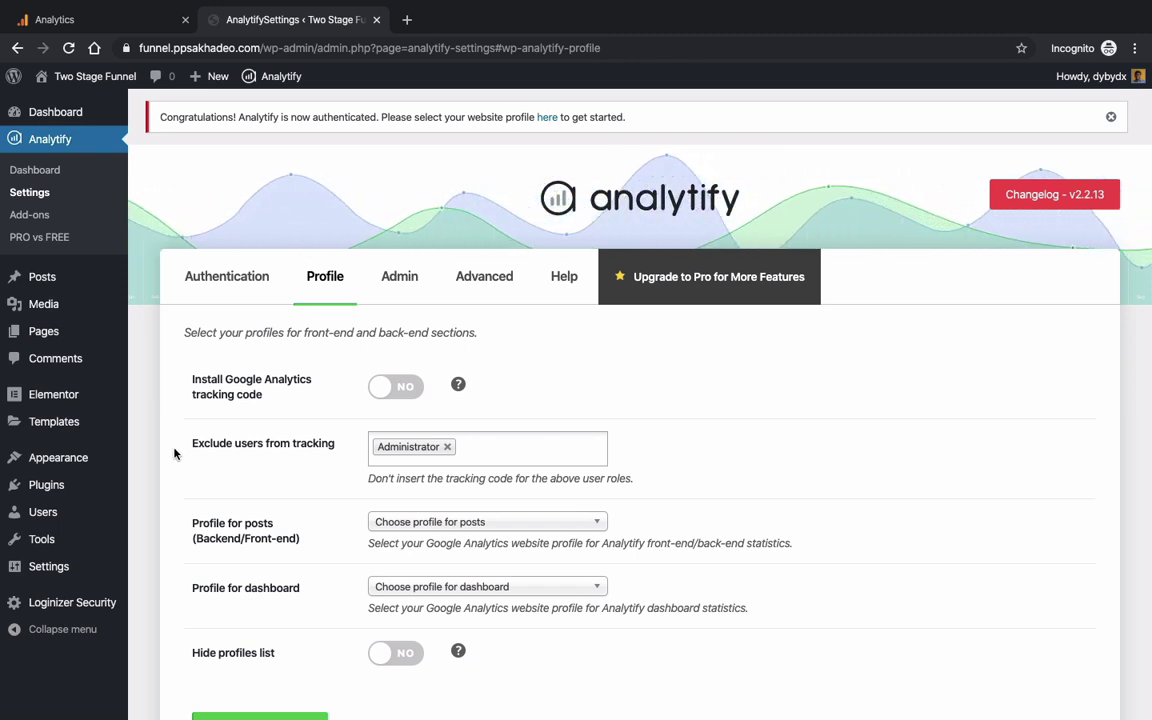
{"action": "scroll", "coordinate": [175, 453], "scroll_direction": "down", "scroll_amount": 1}
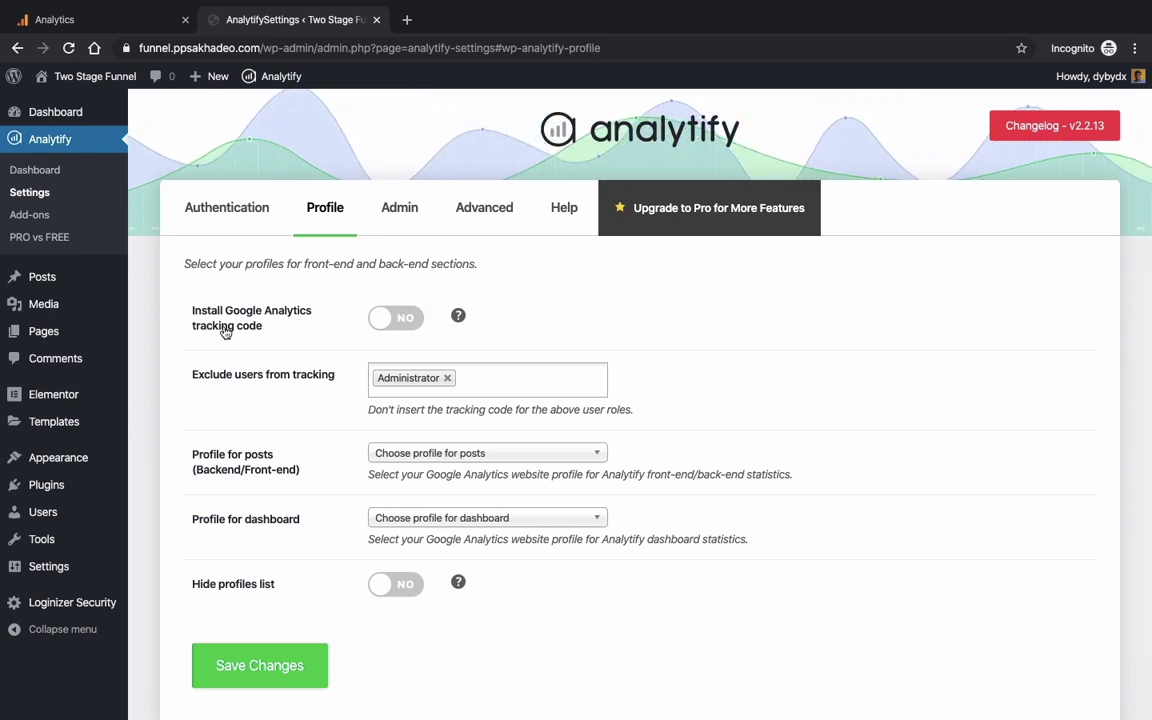
{"action": "left_click", "coordinate": [410, 319]}
{"action": "mouse_move", "coordinate": [458, 315]}
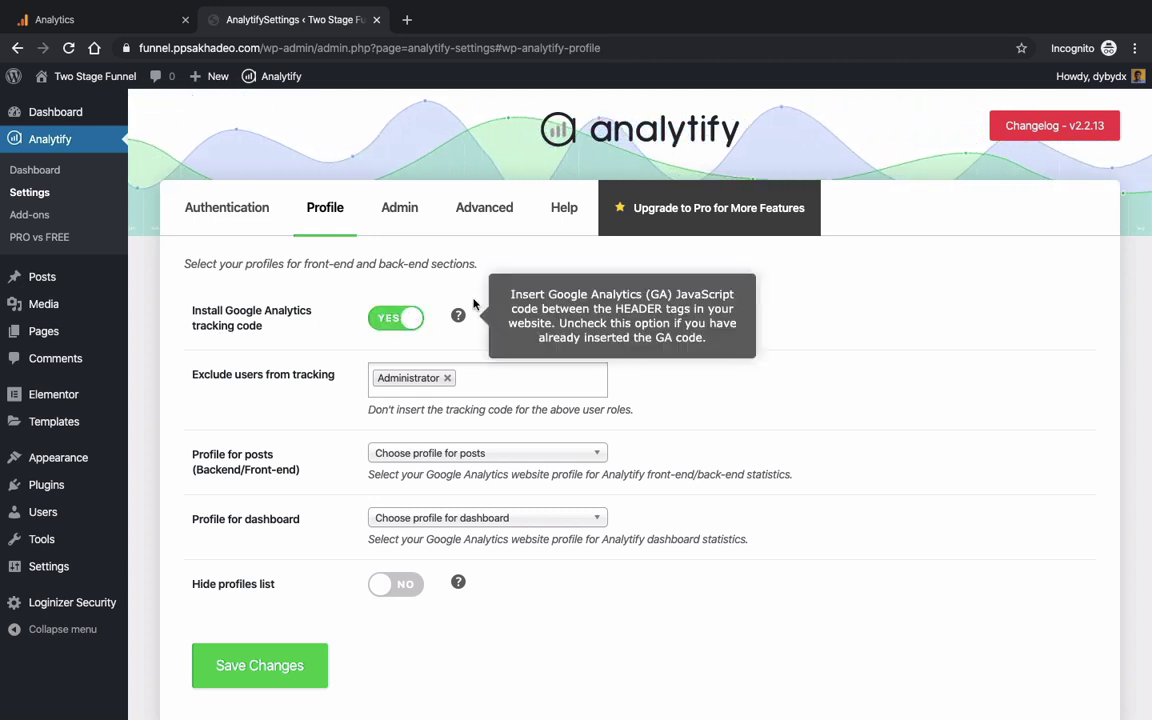
{"action": "left_click", "coordinate": [130, 20]}
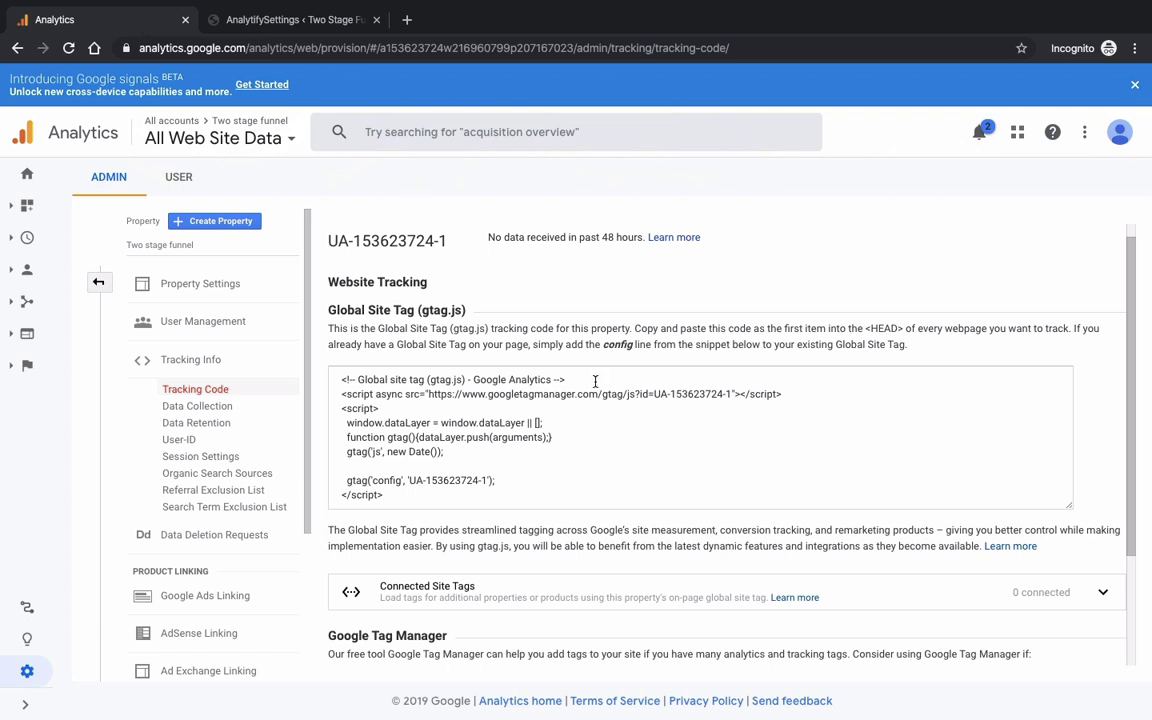
{"action": "left_click", "coordinate": [295, 20]}
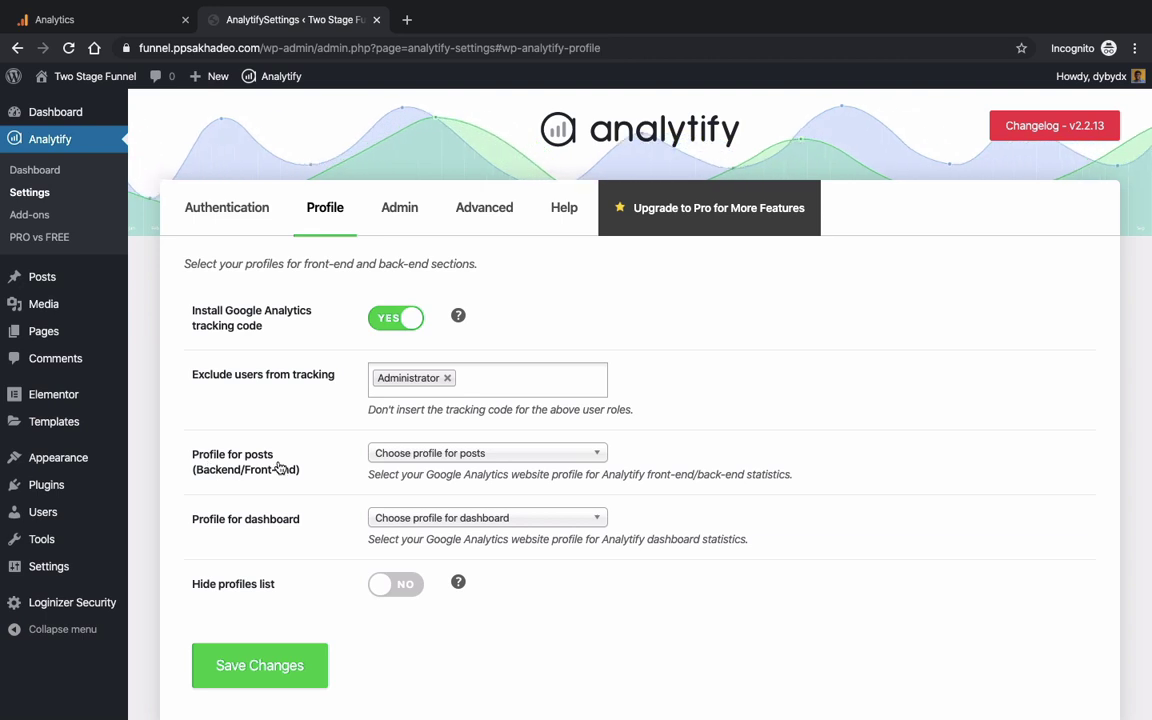
{"action": "left_click", "coordinate": [481, 455]}
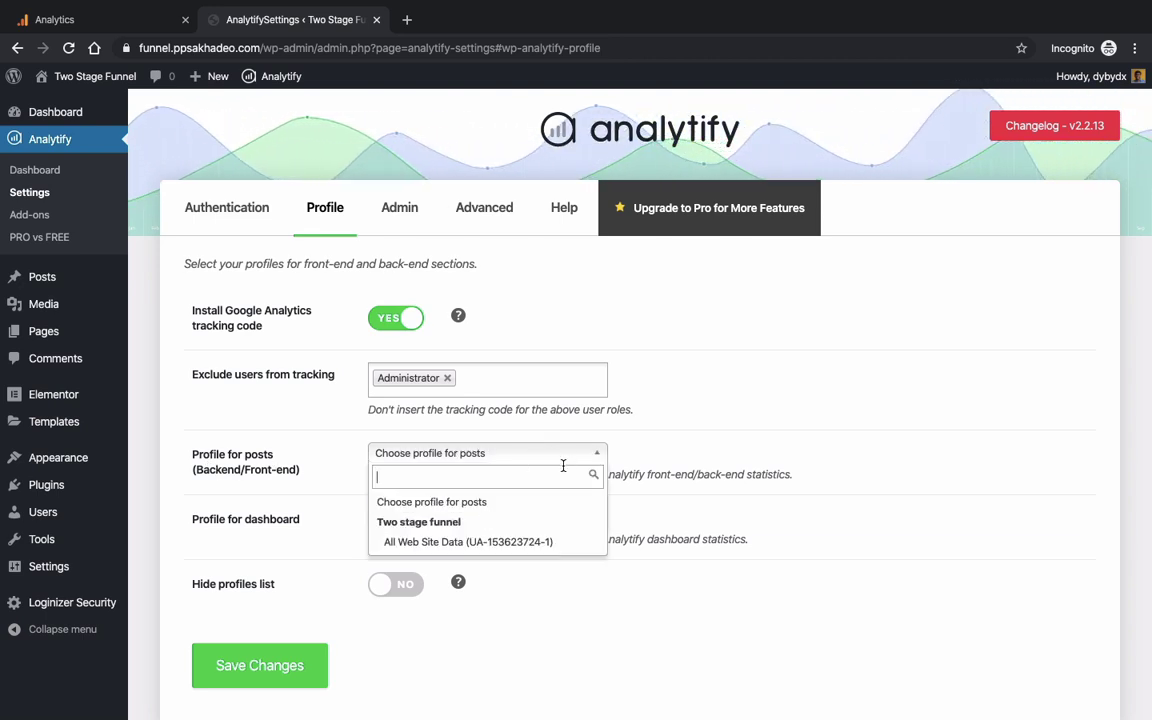
{"action": "left_click", "coordinate": [395, 544]}
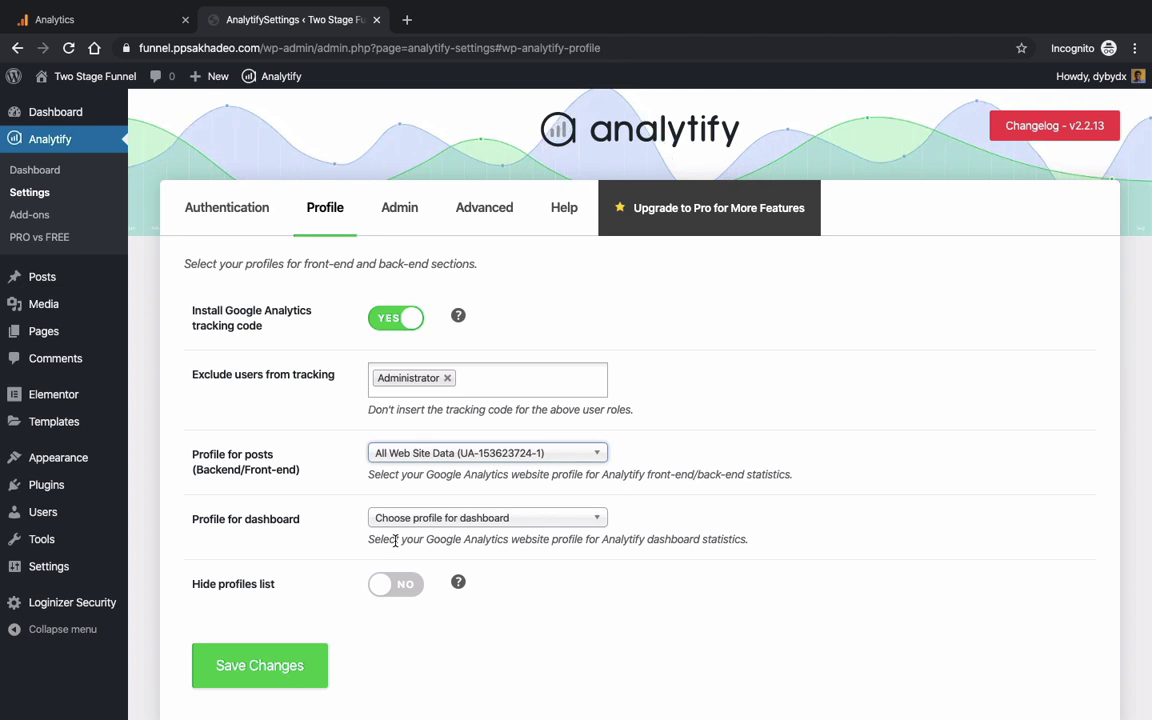
{"action": "scroll", "coordinate": [395, 540], "scroll_direction": "down", "scroll_amount": 2}
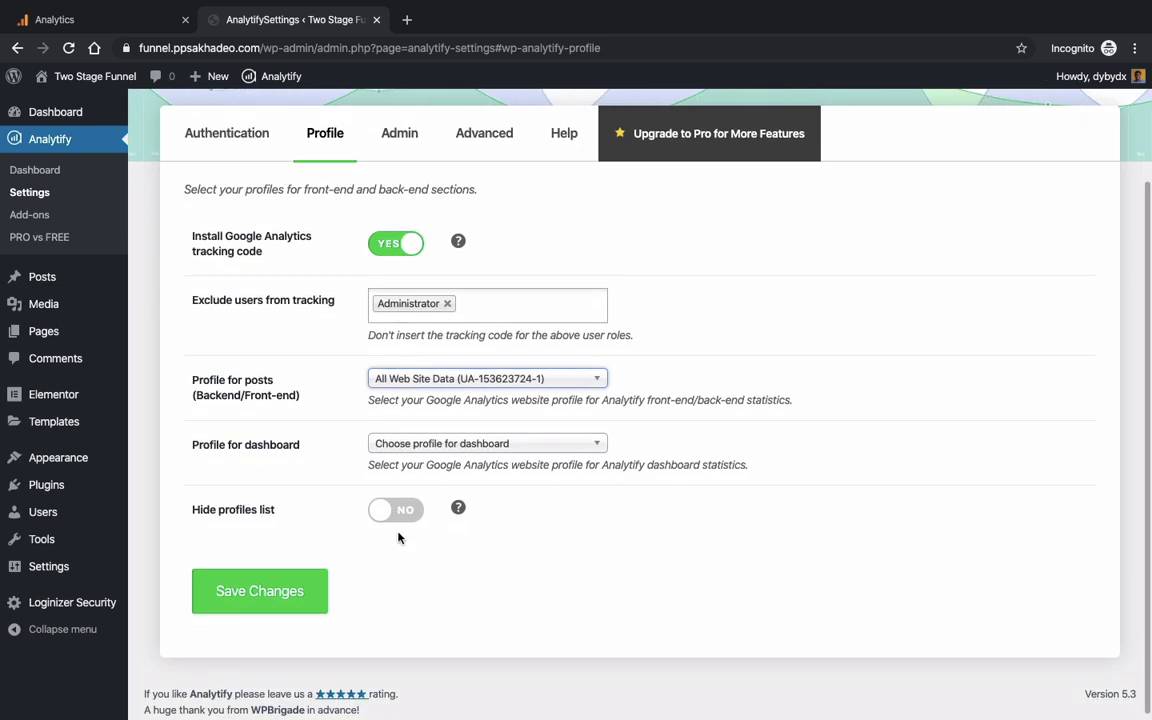
{"action": "left_click", "coordinate": [424, 446]}
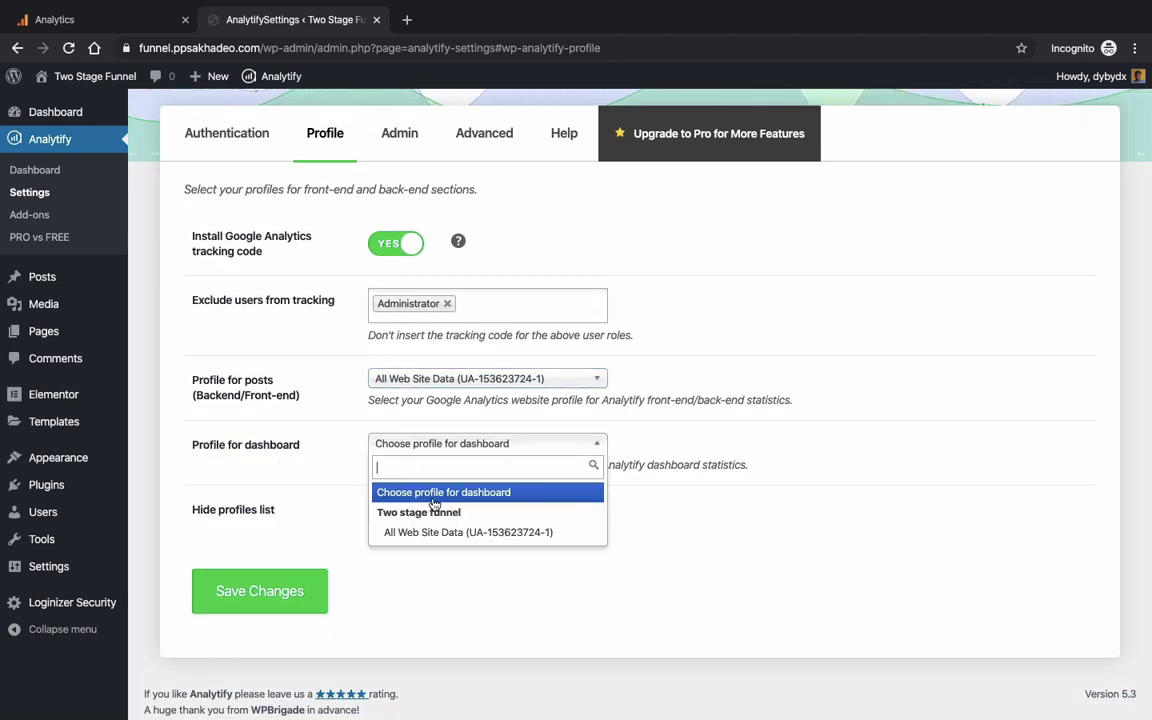
{"action": "left_click", "coordinate": [426, 536]}
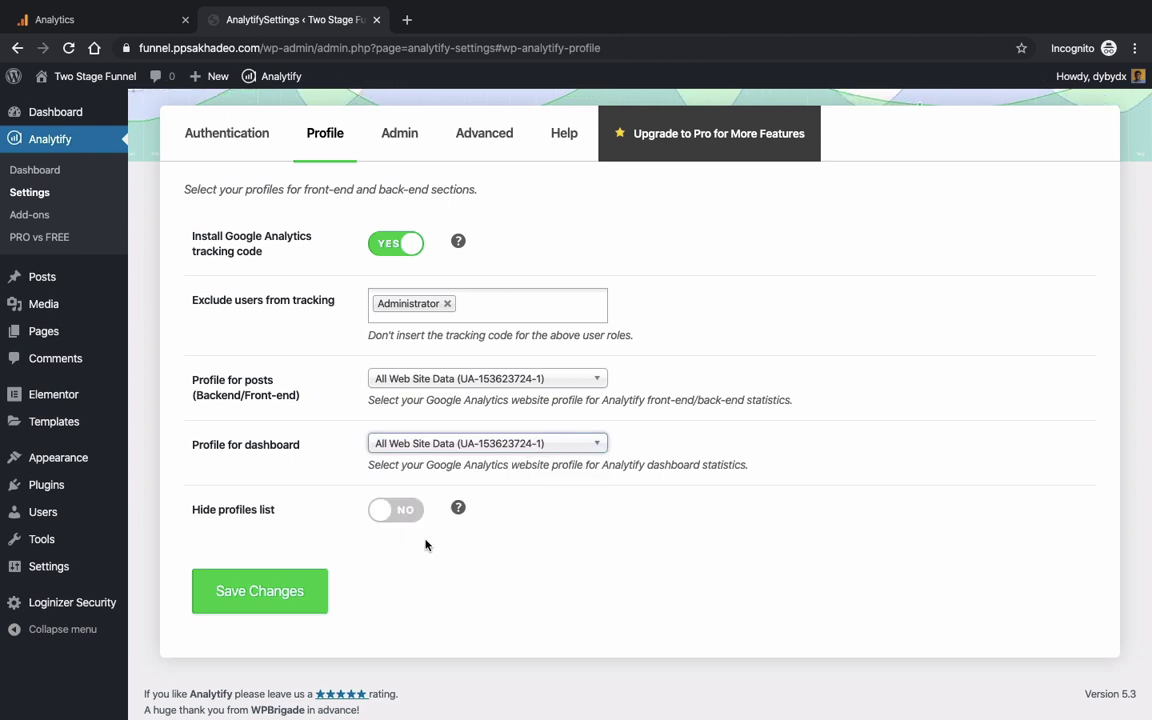
{"action": "left_click", "coordinate": [259, 592]}
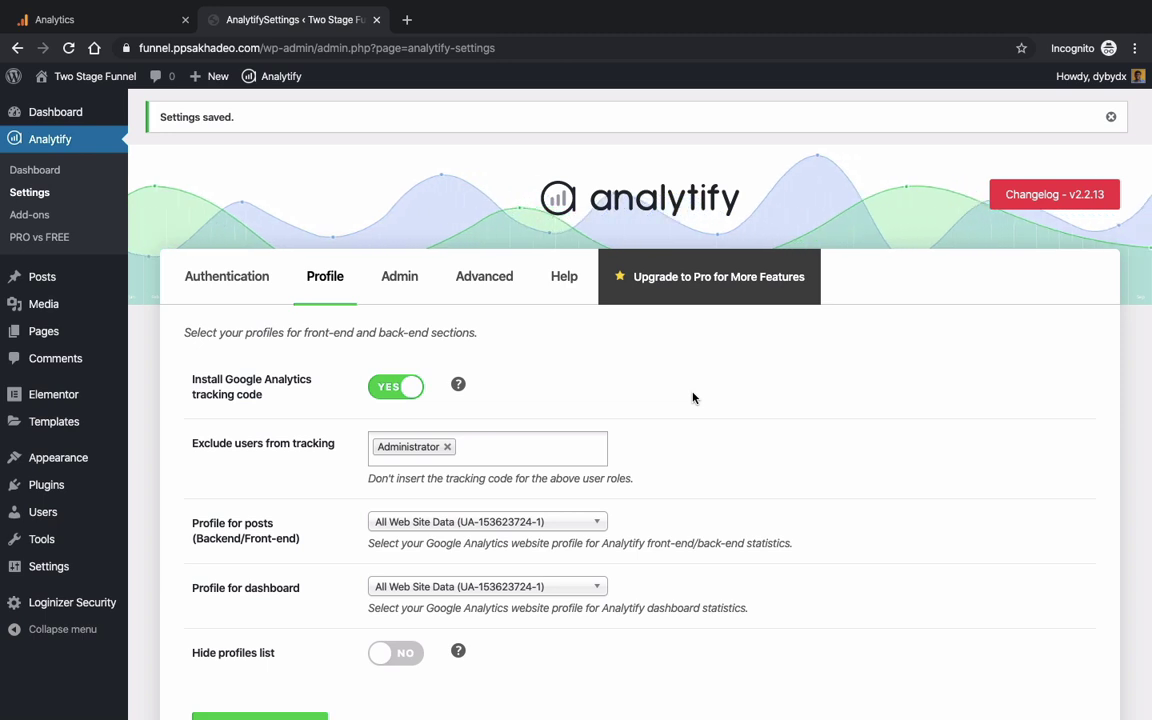
Check the Analytify dashboard's empty Oct 30–Nov 30, 2019 statistics, then return to Google Analytics.
{"action": "left_click", "coordinate": [54, 166]}
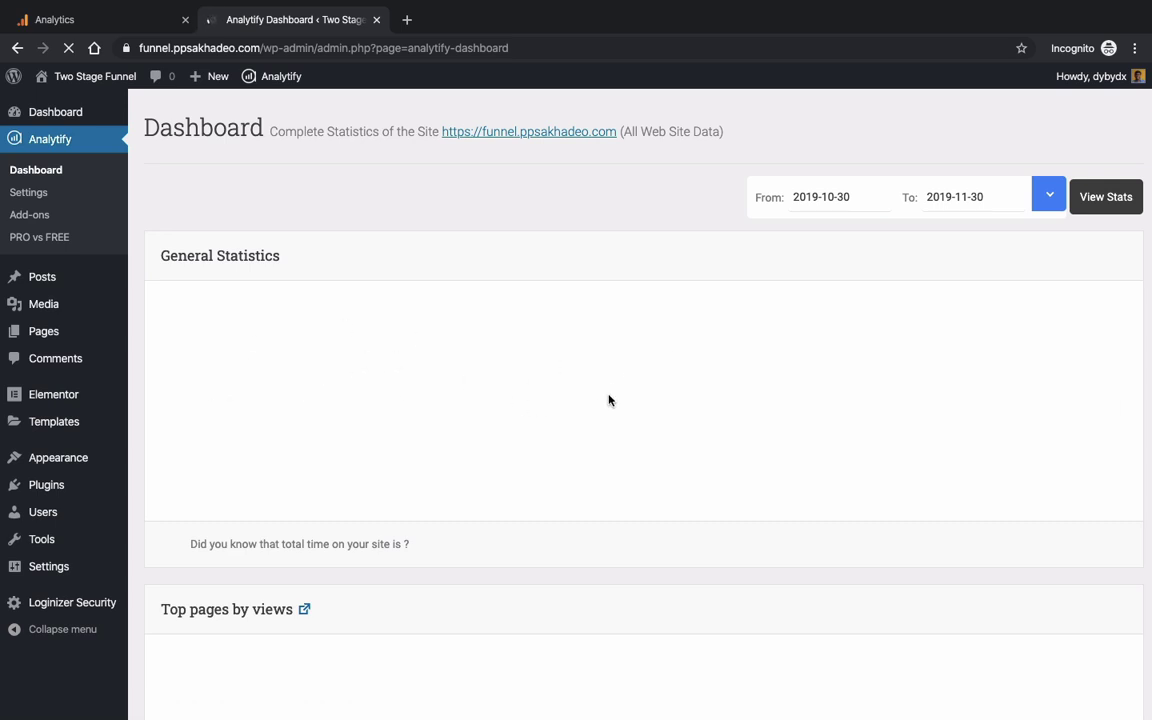
{"action": "scroll", "coordinate": [609, 400], "scroll_direction": "down", "scroll_amount": 4}
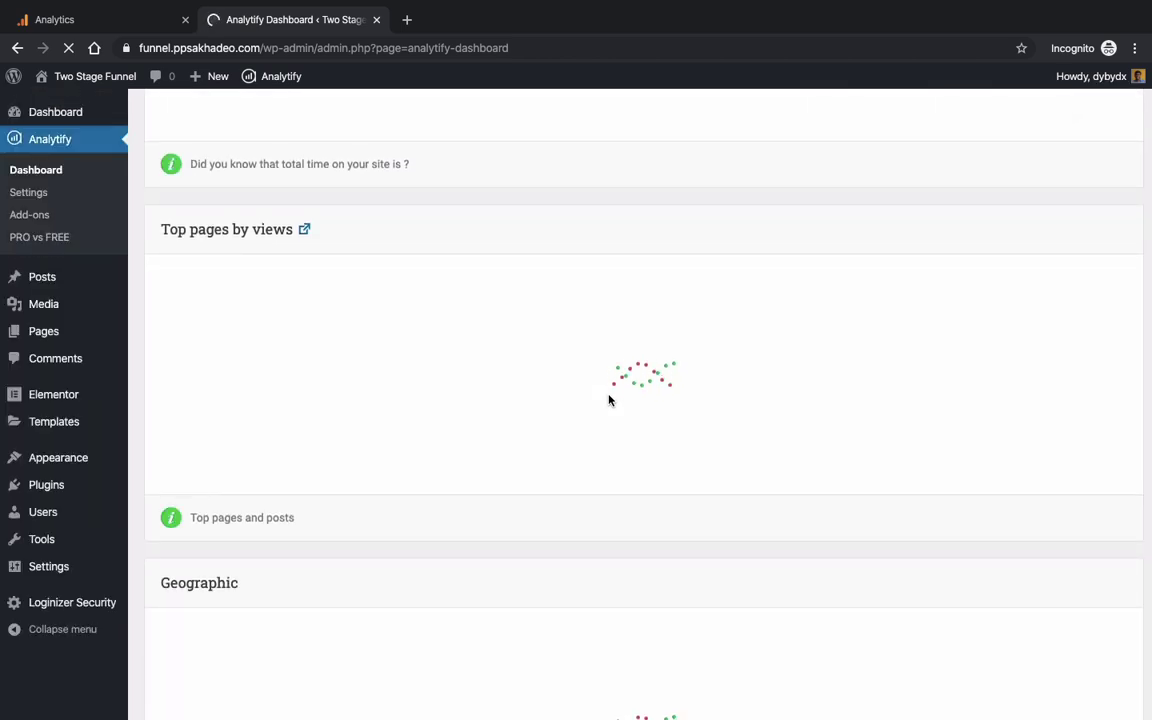
{"action": "scroll", "coordinate": [609, 400], "scroll_direction": "up", "scroll_amount": 4}
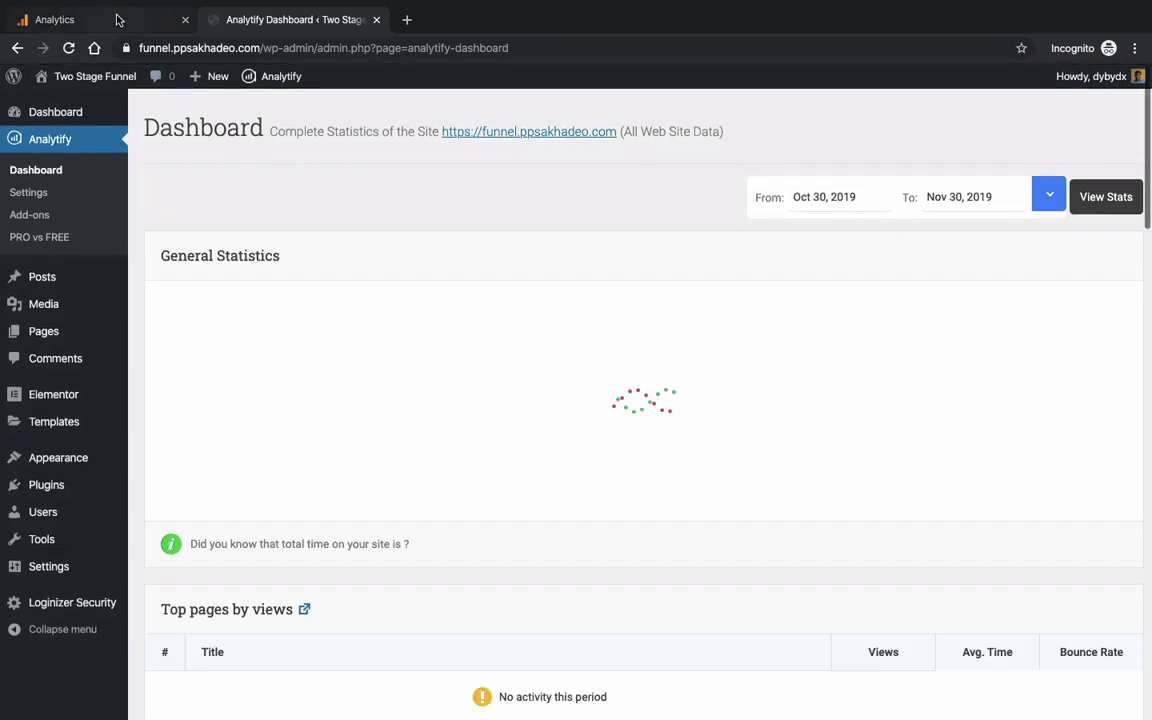
{"action": "left_click", "coordinate": [118, 19]}
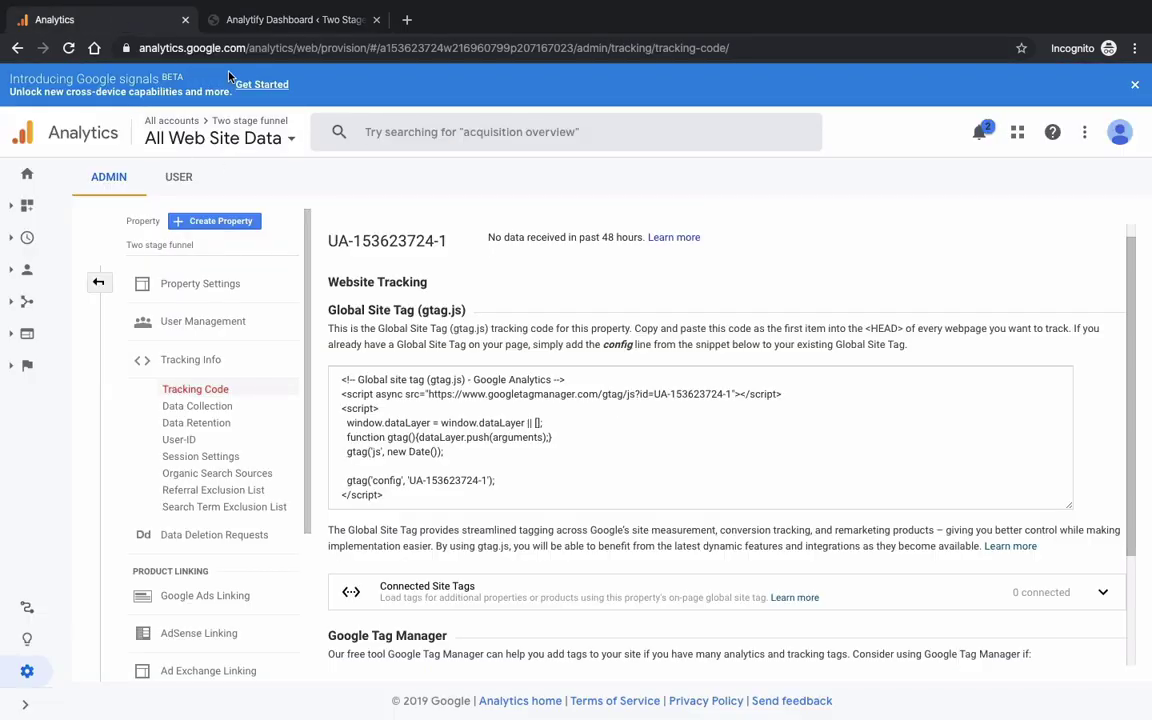
View the Audience Overview report for Nov 23–29, 2019, showing zero users and sessions.
{"action": "left_click", "coordinate": [24, 175]}
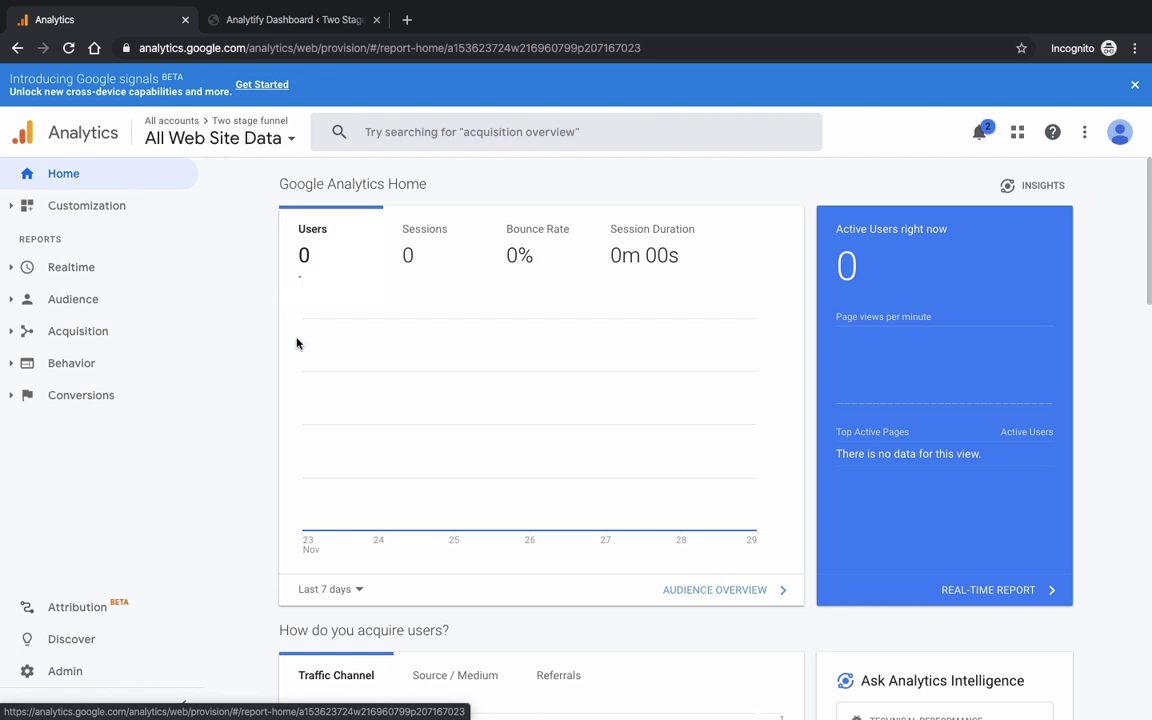
{"action": "scroll", "coordinate": [296, 343], "scroll_direction": "down", "scroll_amount": 3}
{"action": "scroll", "coordinate": [296, 343], "scroll_direction": "down", "scroll_amount": 4}
{"action": "scroll", "coordinate": [296, 343], "scroll_direction": "up", "scroll_amount": 4}
{"action": "scroll", "coordinate": [296, 343], "scroll_direction": "up", "scroll_amount": 3}
{"action": "left_click", "coordinate": [75, 303]}
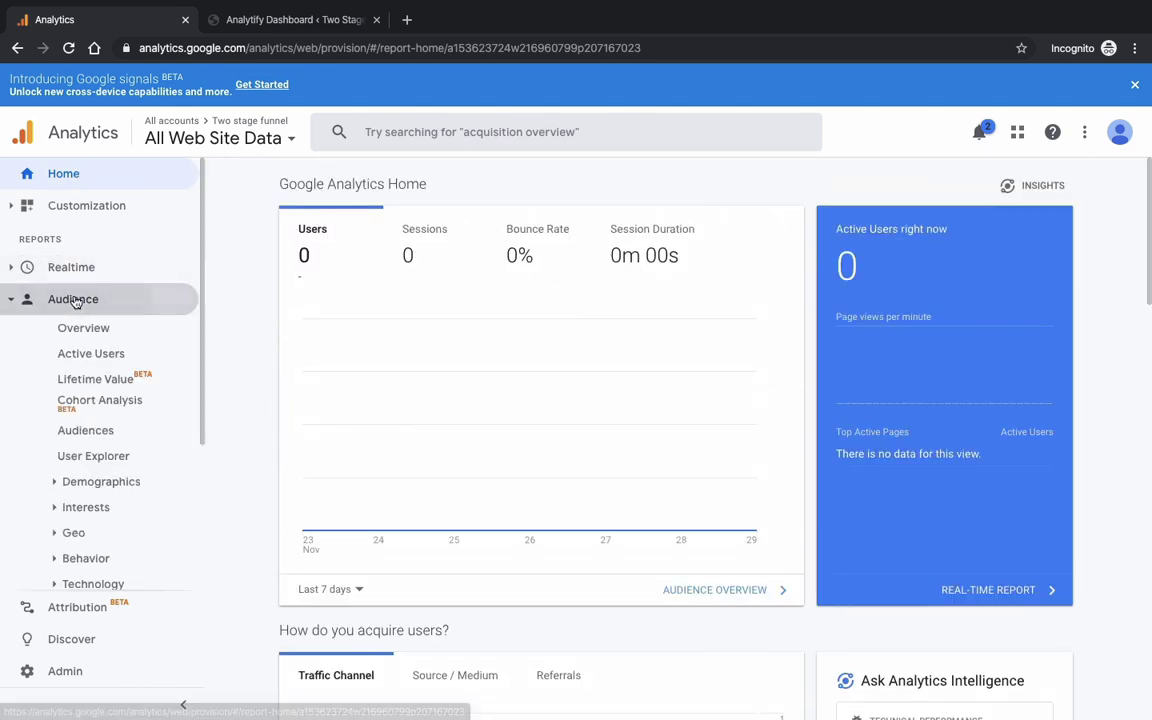
{"action": "left_click", "coordinate": [123, 332]}
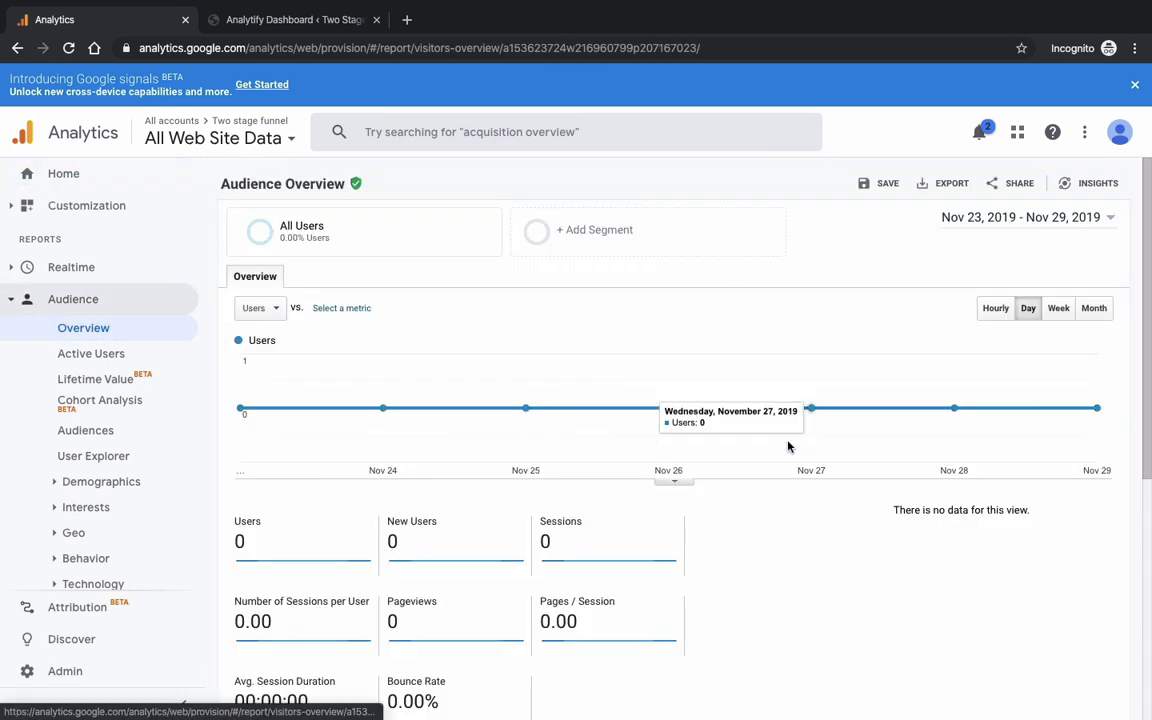
{"action": "scroll", "coordinate": [789, 445], "scroll_direction": "down", "scroll_amount": 3}
{"action": "scroll", "coordinate": [789, 445], "scroll_direction": "up", "scroll_amount": 3}
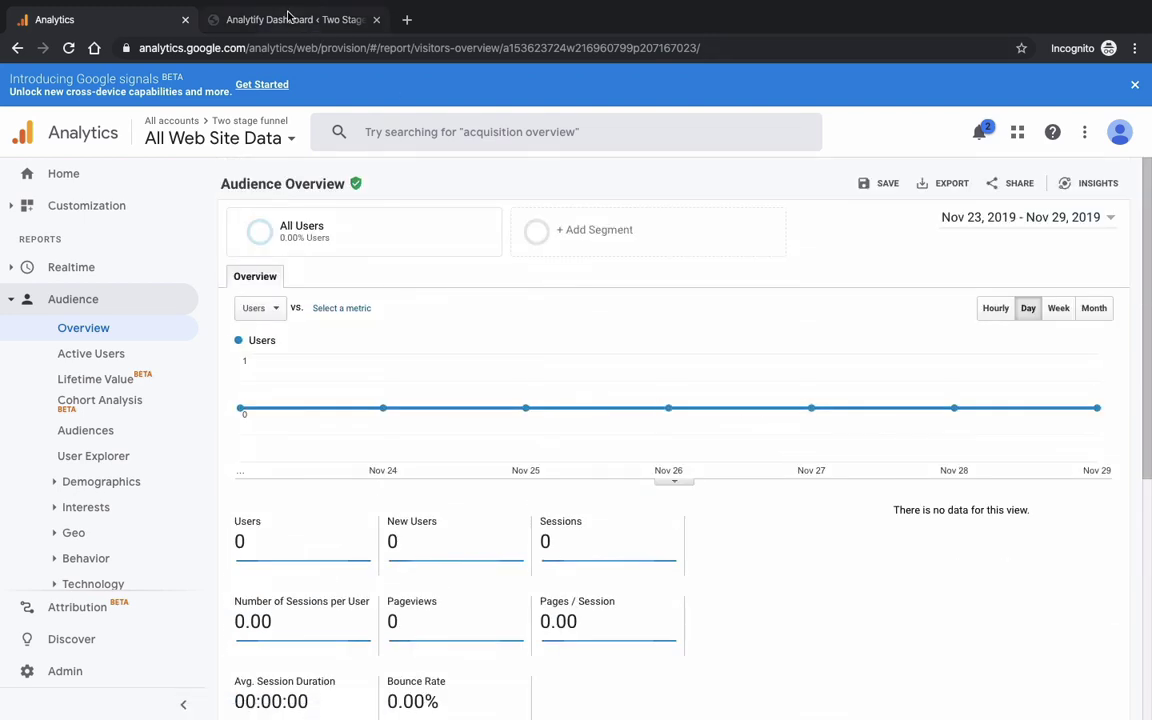
Review the all-zero Analytify dashboard statistics and open a new Chrome incognito window.
{"action": "left_click", "coordinate": [288, 17]}
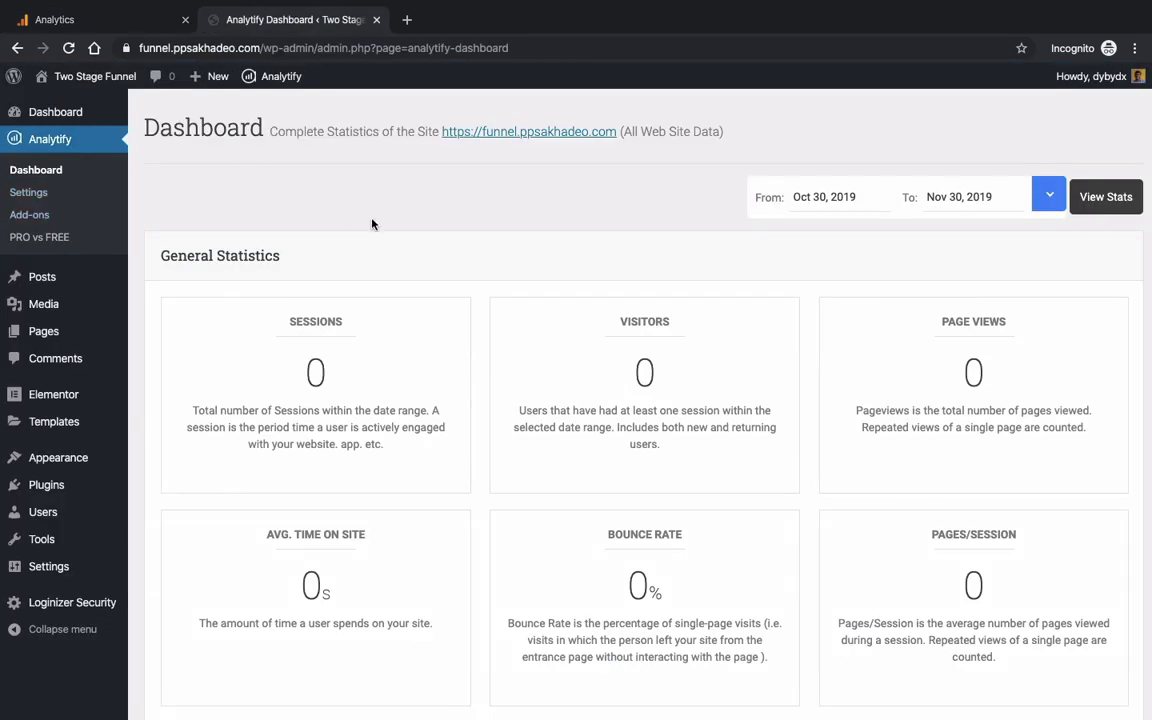
{"action": "scroll", "coordinate": [372, 224], "scroll_direction": "down", "scroll_amount": 4}
{"action": "scroll", "coordinate": [372, 224], "scroll_direction": "down", "scroll_amount": 2}
{"action": "scroll", "coordinate": [372, 224], "scroll_direction": "up", "scroll_amount": 4}
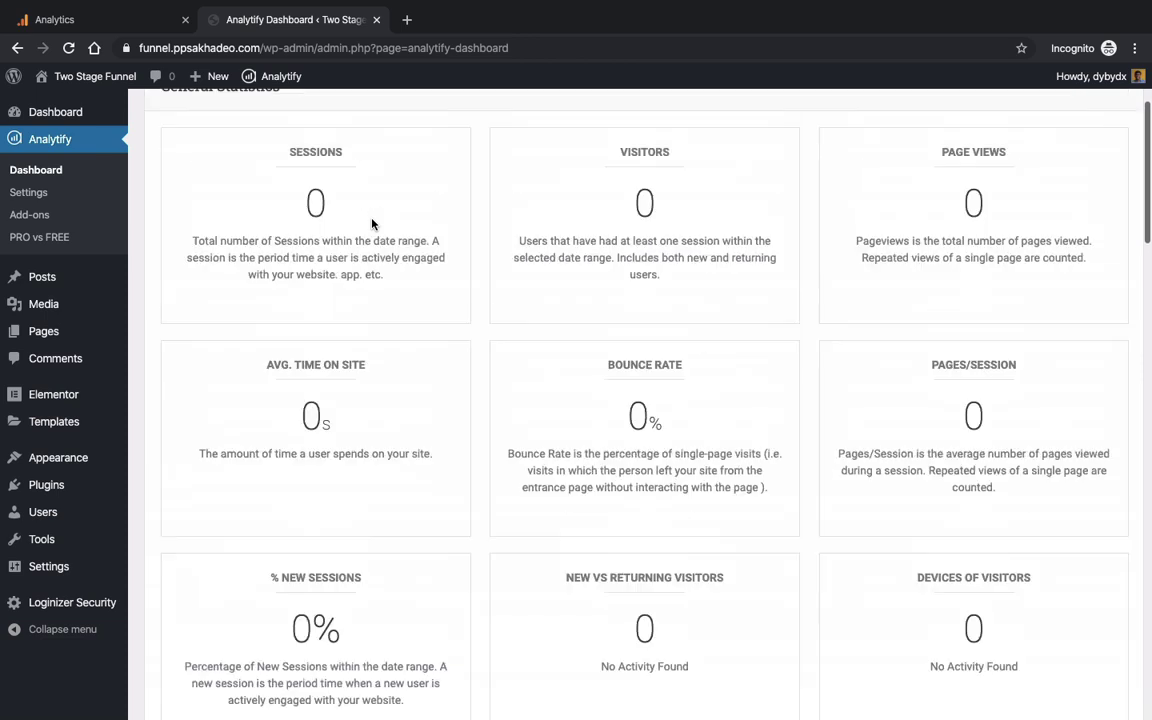
{"action": "scroll", "coordinate": [372, 224], "scroll_direction": "up", "scroll_amount": 2}
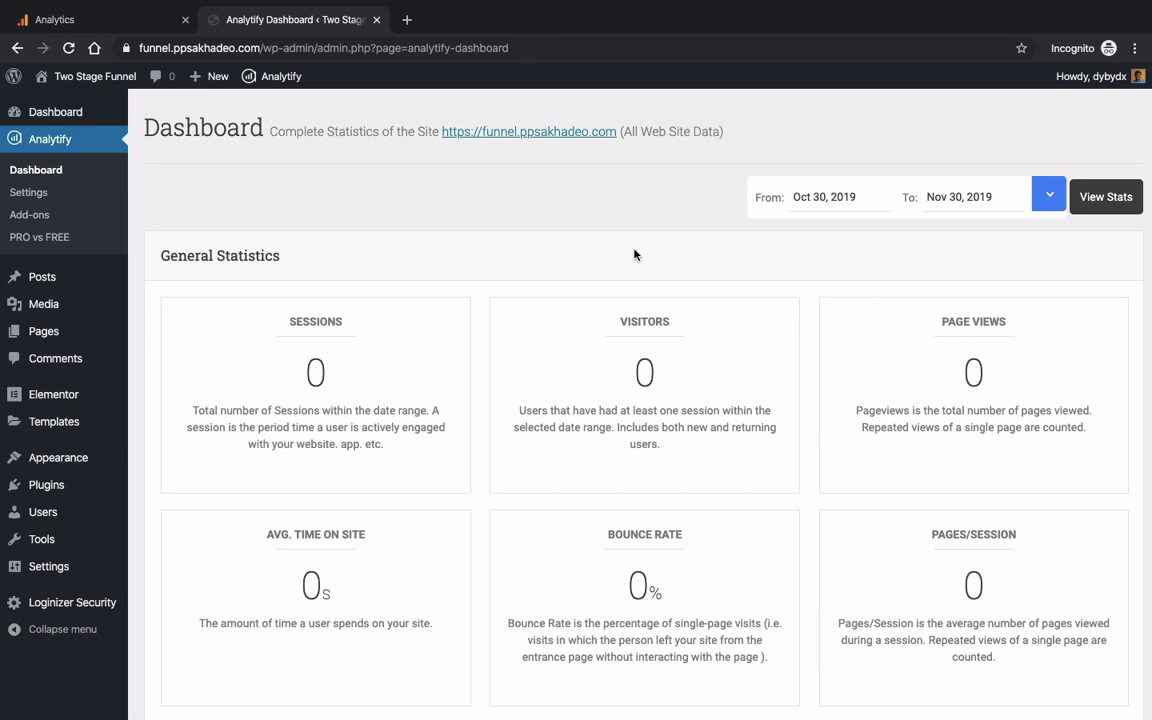
{"action": "left_click", "coordinate": [1135, 49]}
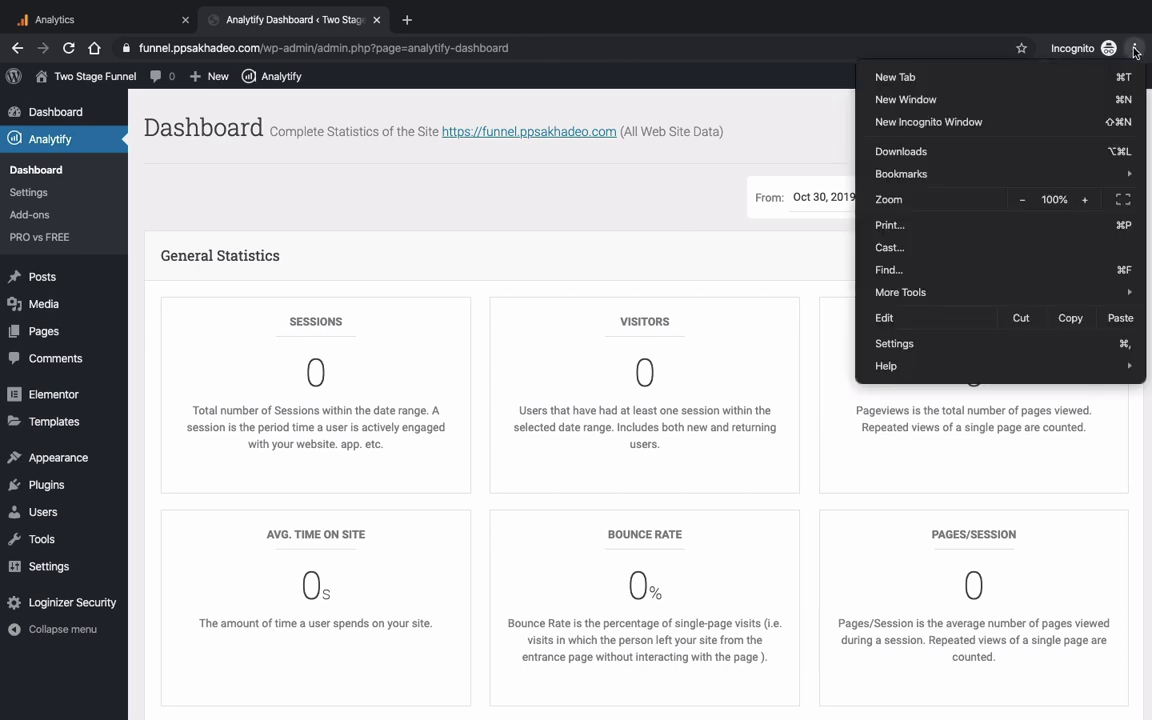
{"action": "left_click", "coordinate": [1029, 124]}
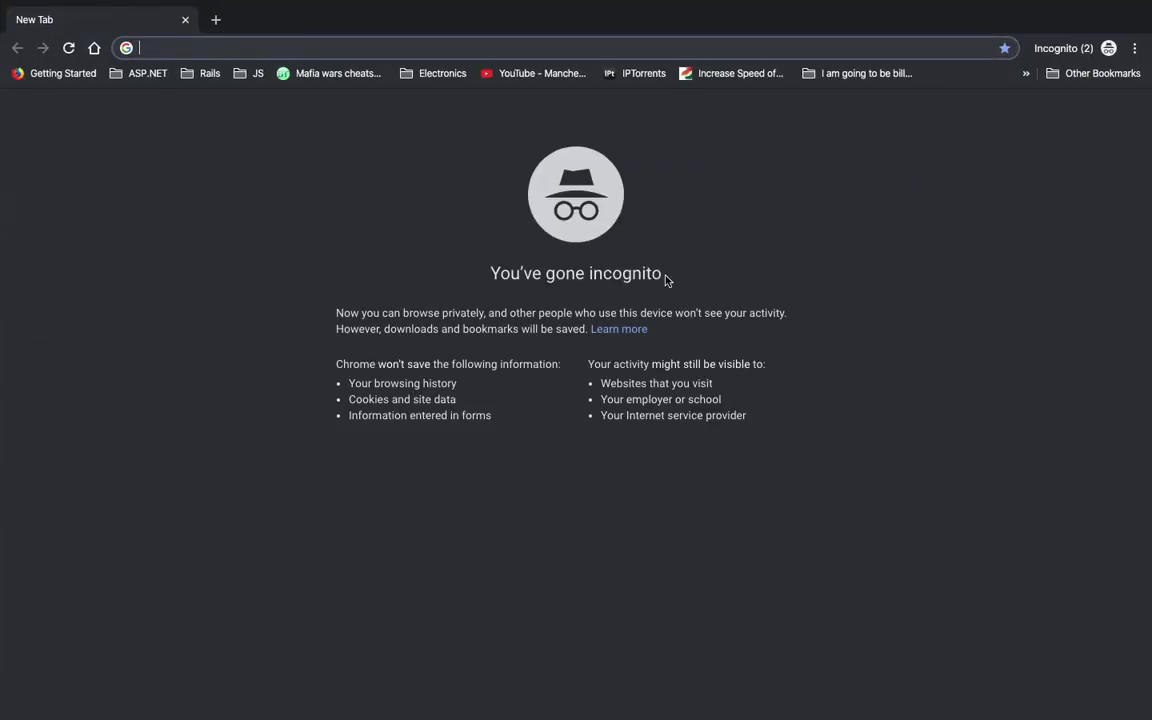
Load funnel.ppsakhadeo.com in the incognito window and log out of WordPress.
{"action": "type", "text": "fun"}
{"action": "key", "text": "Return"}
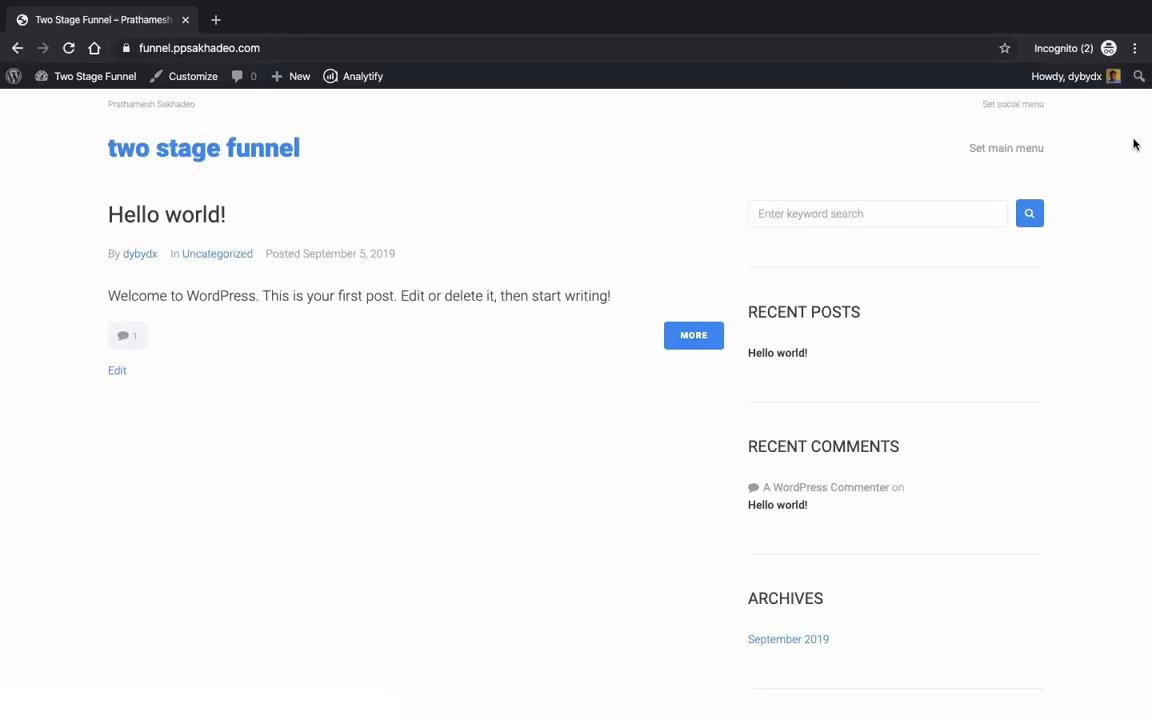
{"action": "mouse_move", "coordinate": [1070, 76]}
{"action": "left_click", "coordinate": [945, 158]}
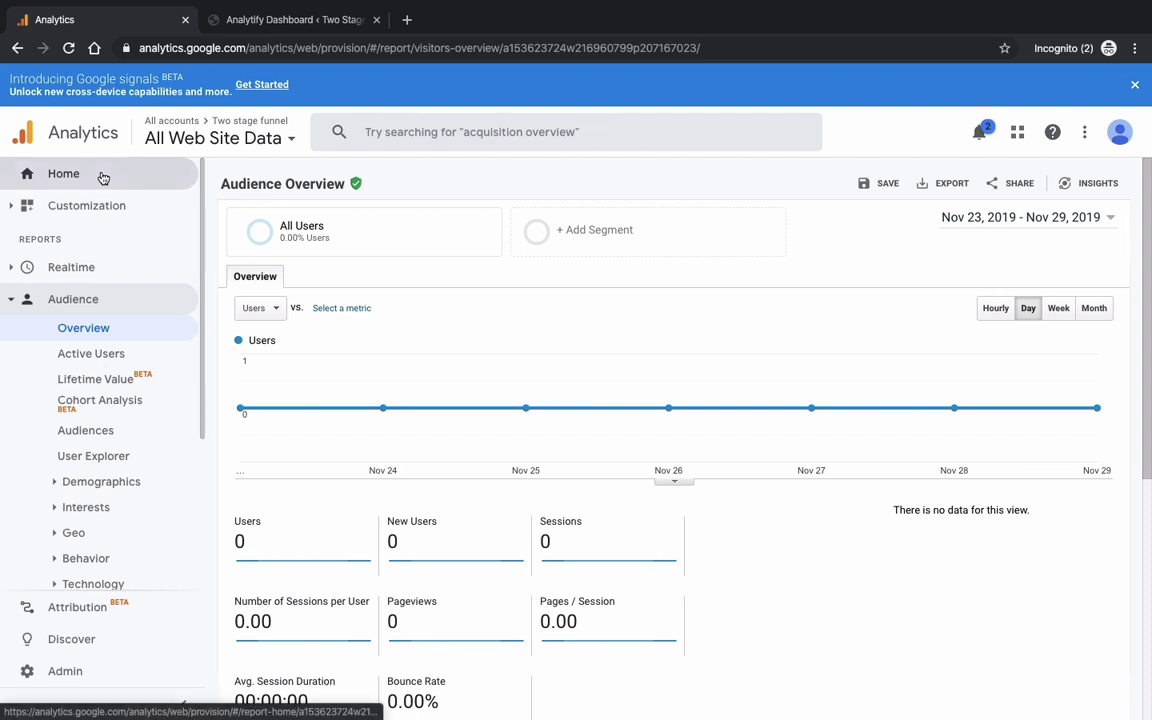
Check the Realtime Overview for 1 active desktop user from India on the home page.
{"action": "left_click", "coordinate": [95, 277]}
{"action": "left_click", "coordinate": [92, 297]}
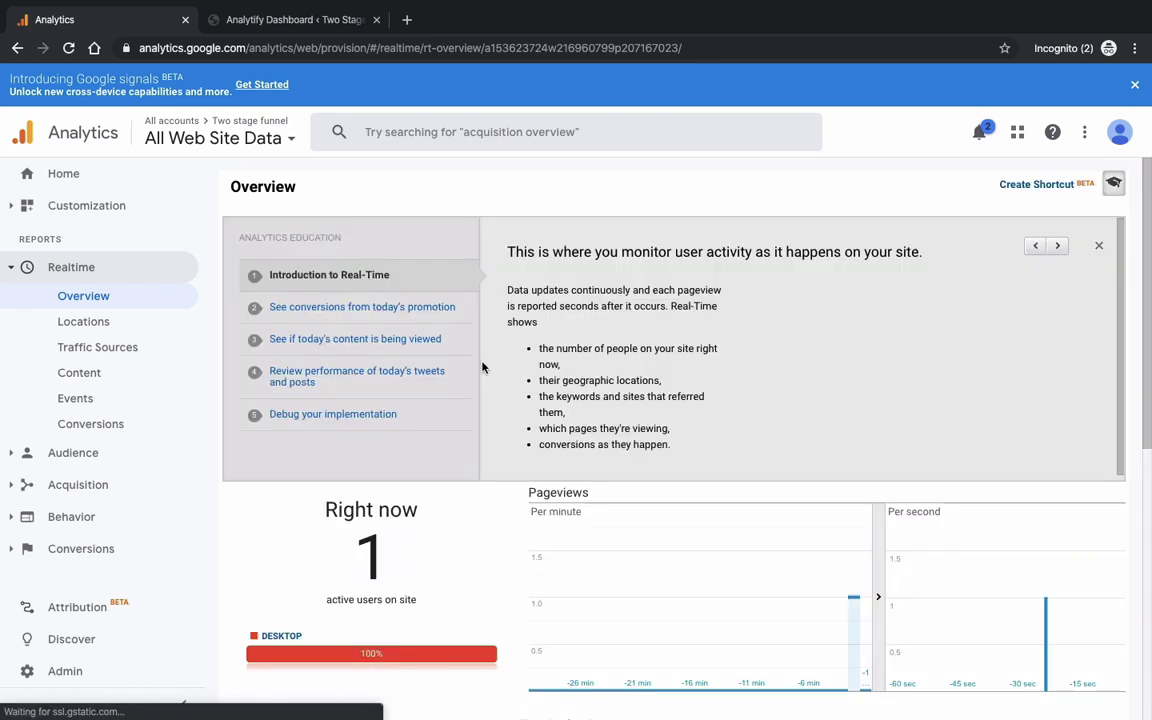
{"action": "scroll", "coordinate": [410, 557], "scroll_direction": "down", "scroll_amount": 2}
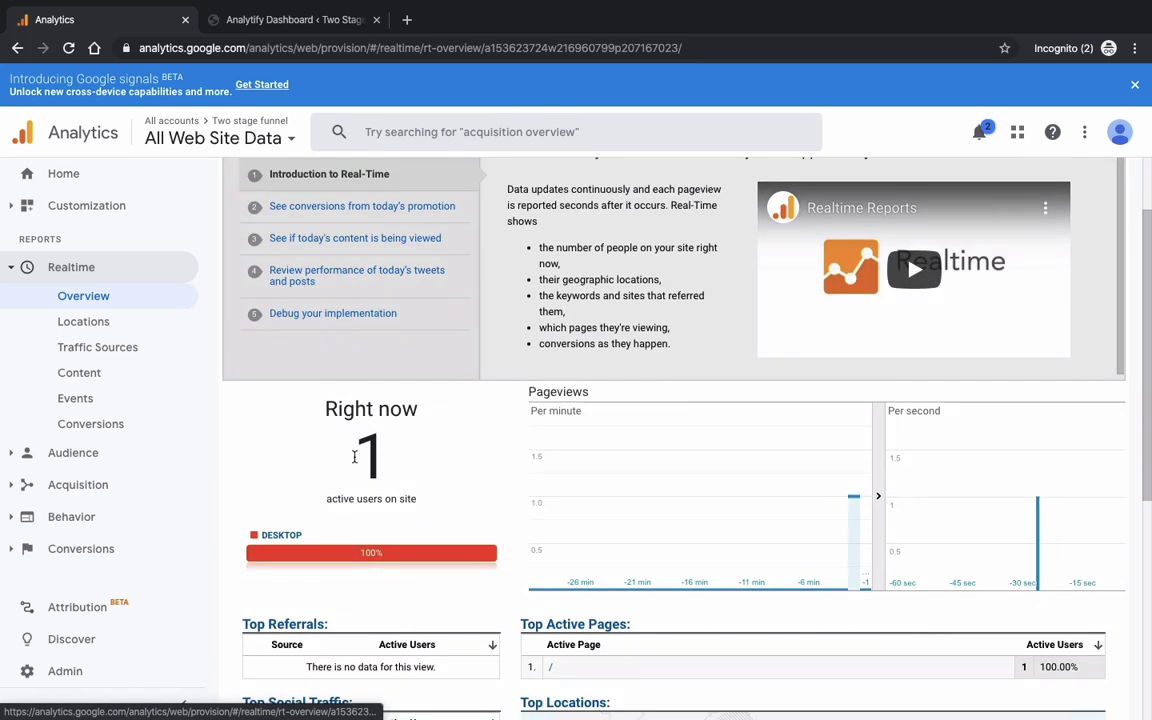
{"action": "scroll", "coordinate": [390, 452], "scroll_direction": "down", "scroll_amount": 3}
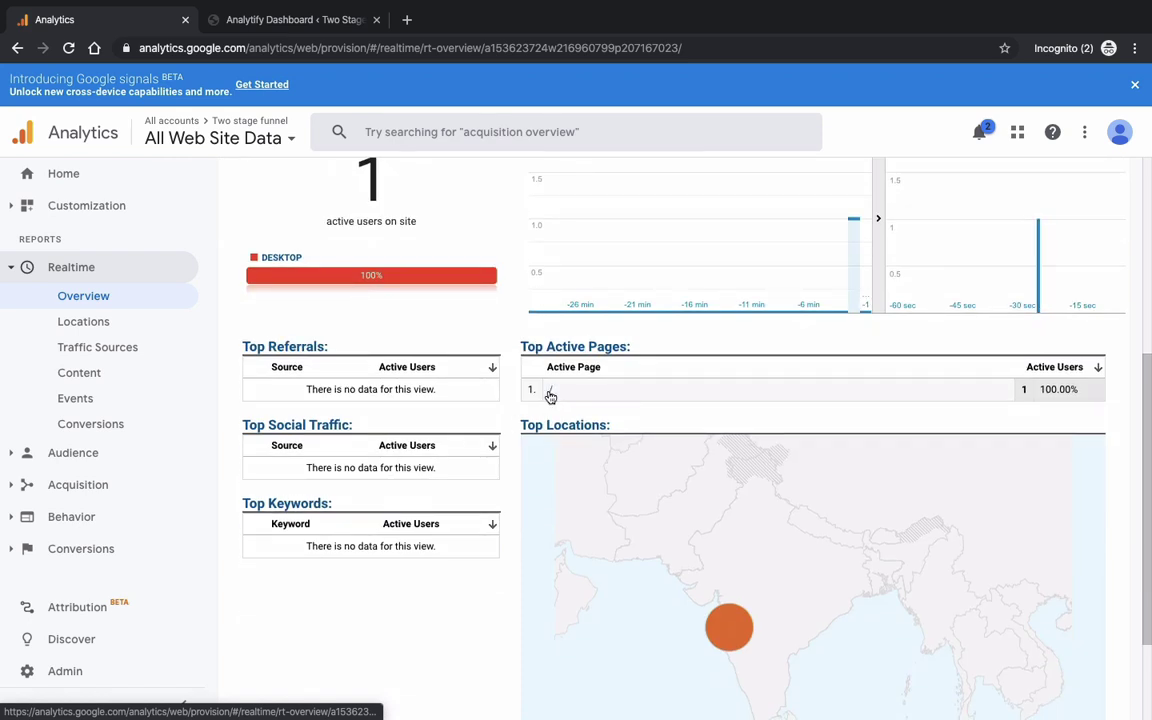
{"action": "scroll", "coordinate": [608, 382], "scroll_direction": "down", "scroll_amount": 1}
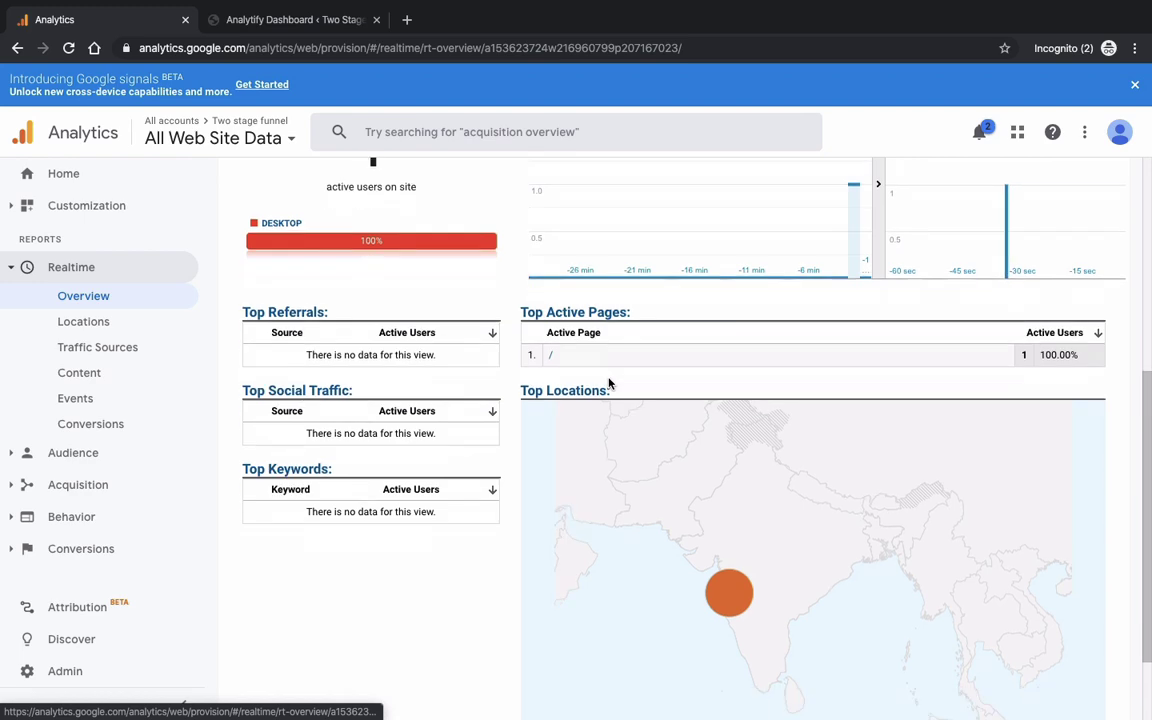
{"action": "scroll", "coordinate": [455, 482], "scroll_direction": "up", "scroll_amount": 5}
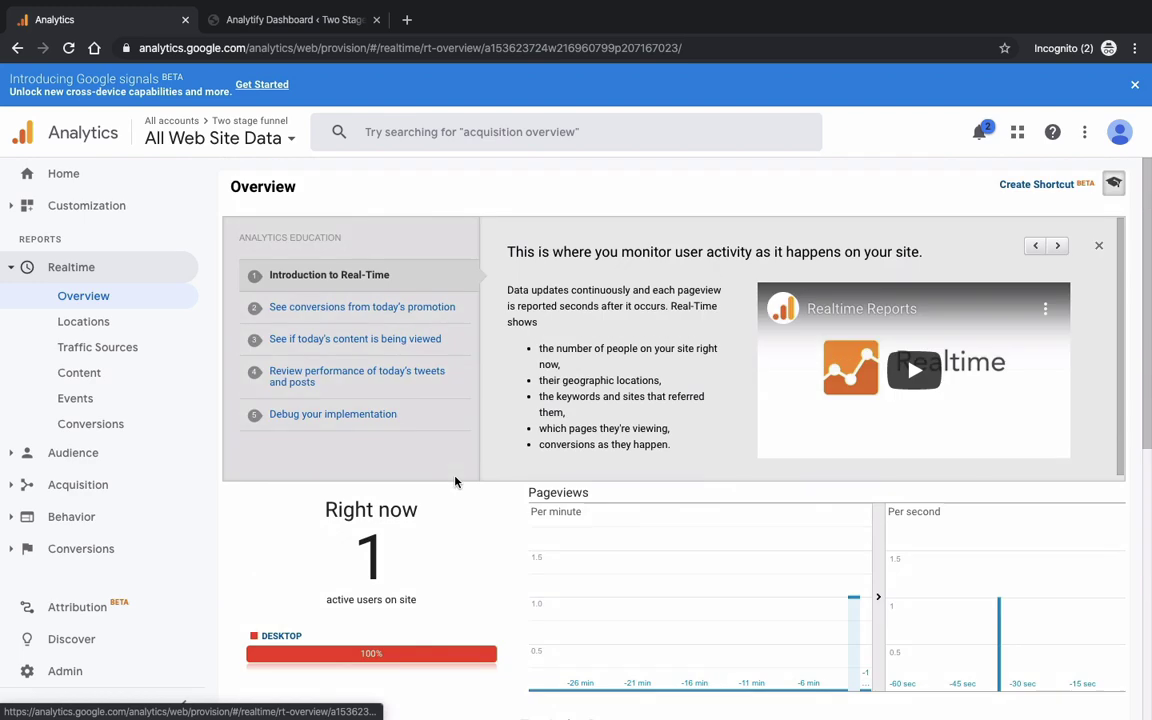